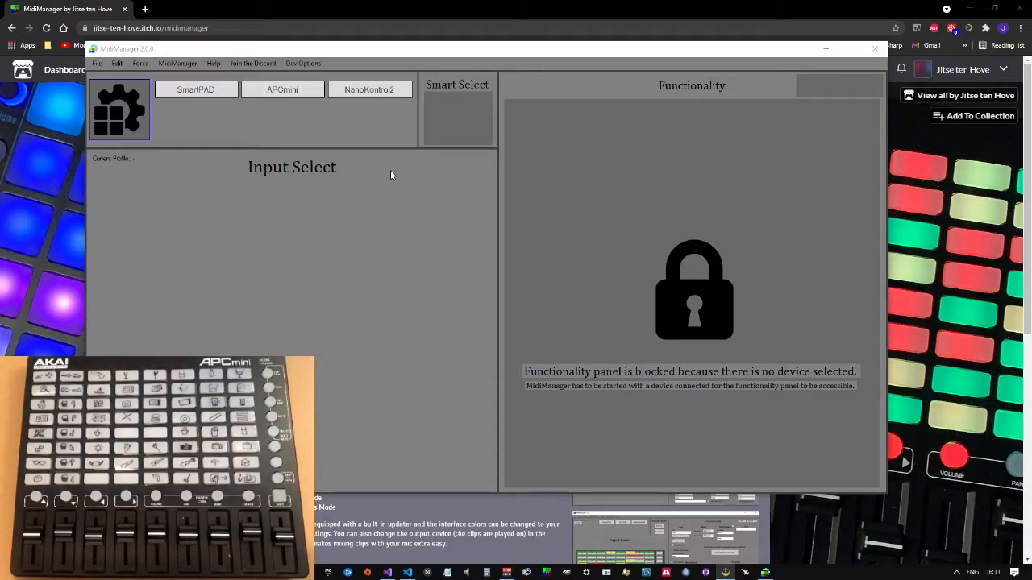
- Open the custom device creator and select APC MINI as the MIDI device
{"action": "left_click", "coordinate": [125, 118]}
{"action": "left_click_drag", "start_coordinate": [259, 120], "coordinate": [520, 100]}
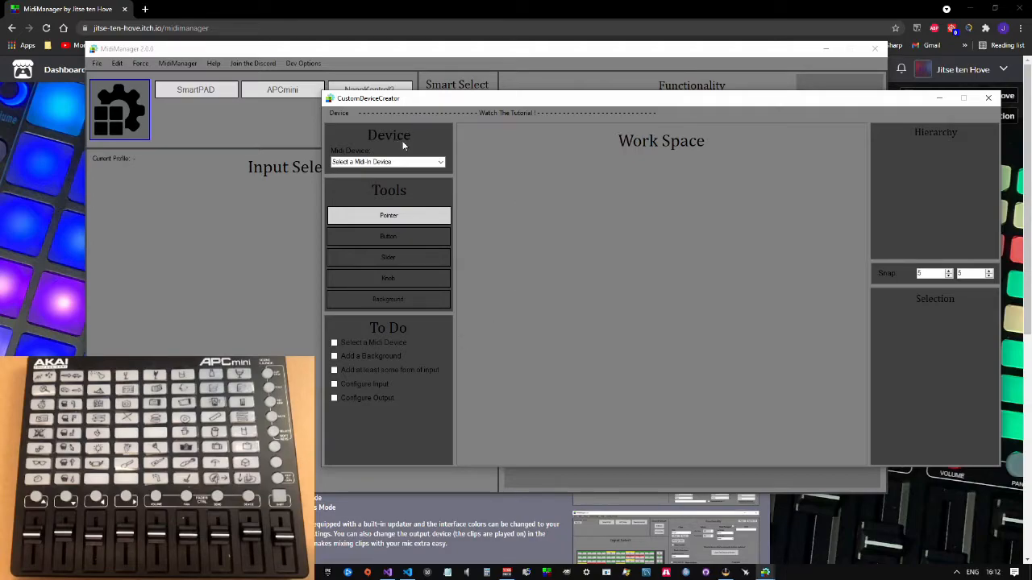
{"action": "left_click", "coordinate": [440, 162]}
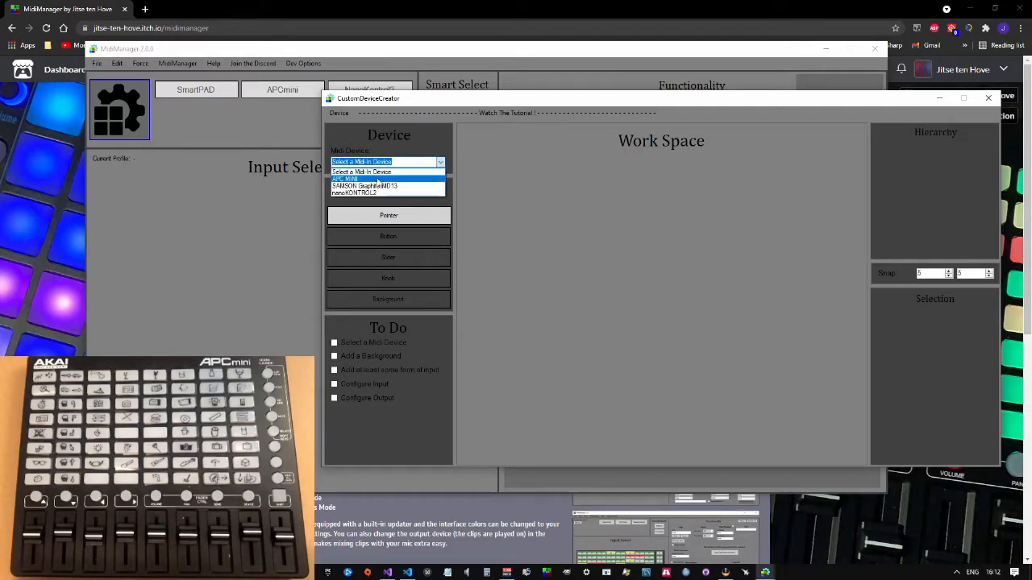
{"action": "left_click", "coordinate": [378, 179]}
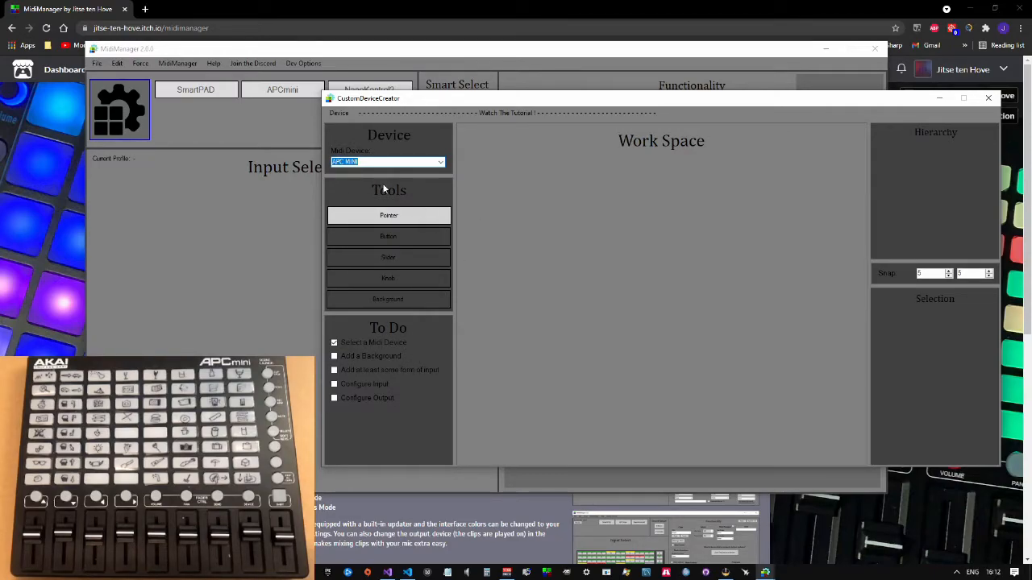
- Draw a background of about 670 by 480 in the work space using the Background tool
{"action": "left_click", "coordinate": [412, 236]}
{"action": "left_click", "coordinate": [414, 262]}
{"action": "left_click", "coordinate": [416, 282]}
{"action": "left_click", "coordinate": [421, 302]}
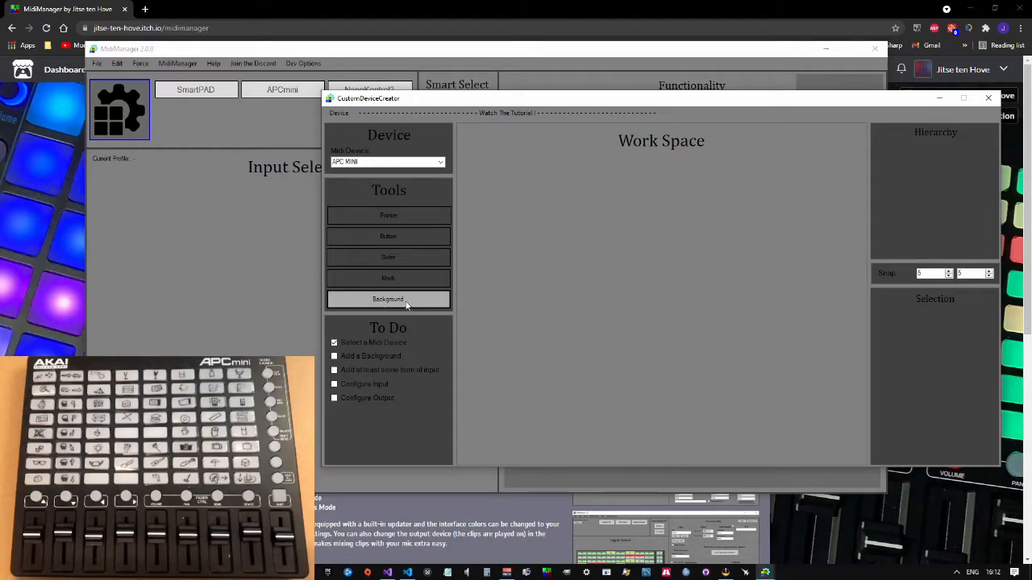
{"action": "left_click", "coordinate": [483, 175]}
{"action": "left_click_drag", "start_coordinate": [566, 257], "coordinate": [847, 430]}
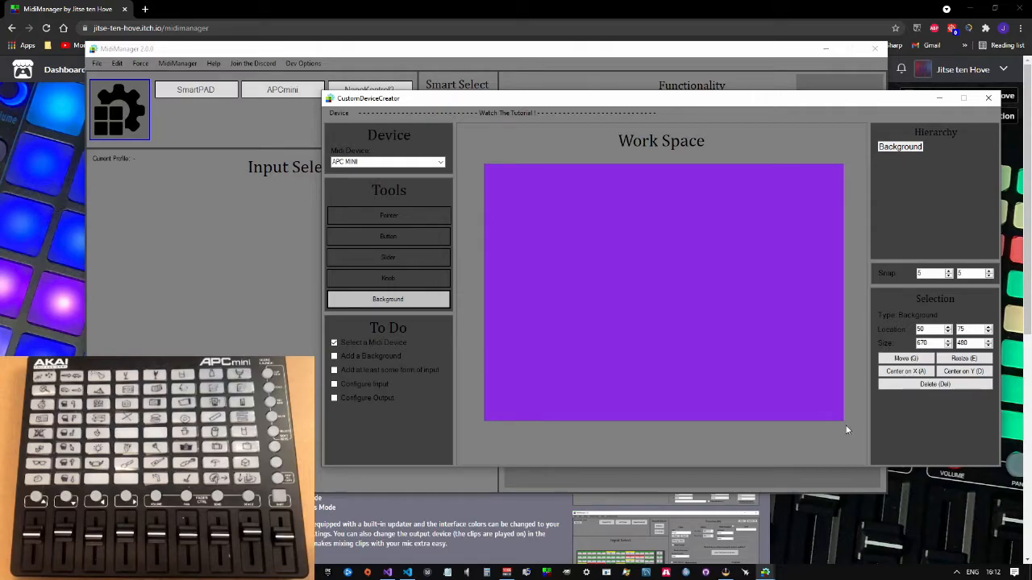
{"action": "left_click", "coordinate": [846, 430]}
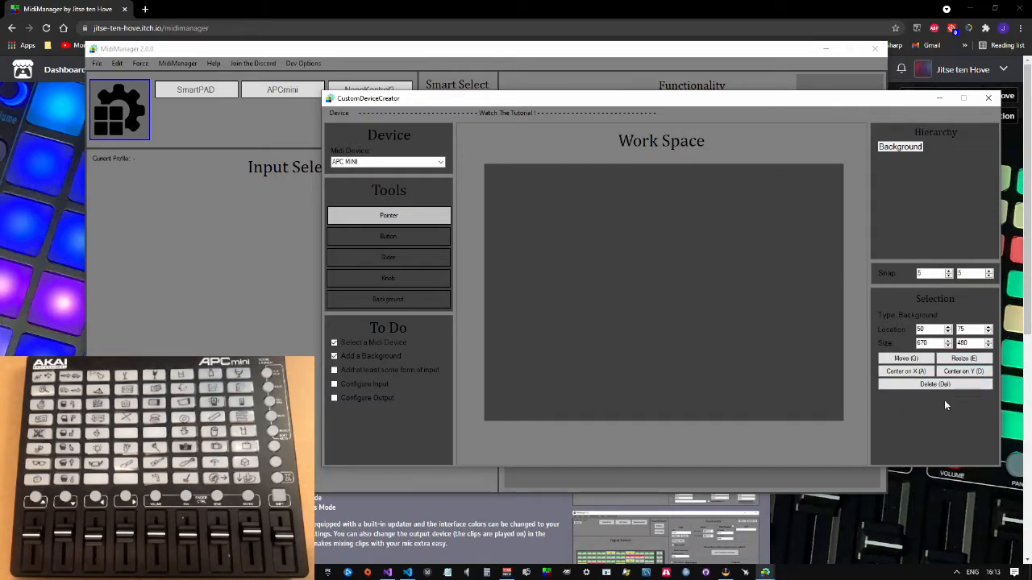
- Reposition the background at 50, 75 and resize it to about 665 by 485
{"action": "left_click", "coordinate": [915, 363]}
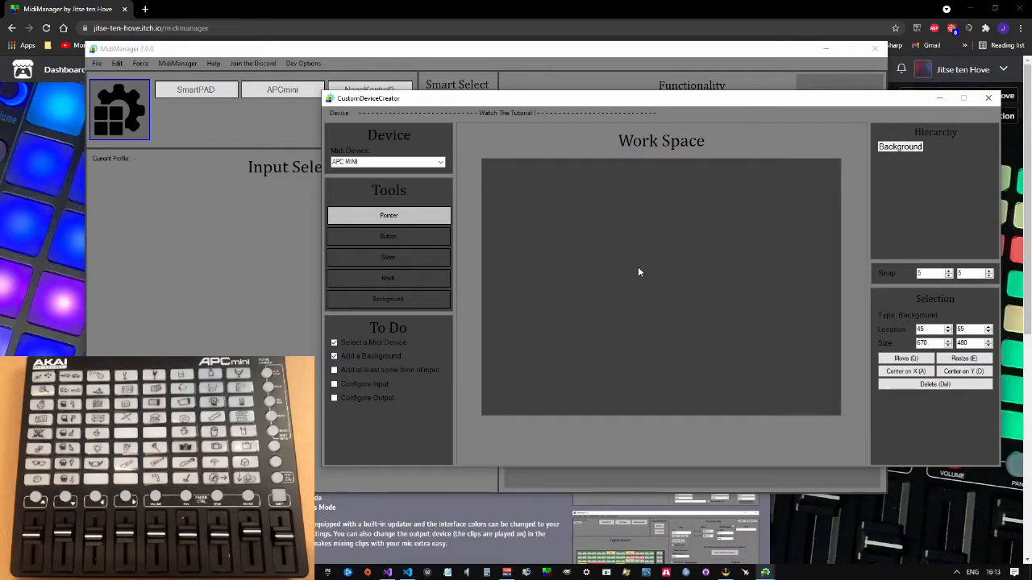
{"action": "key", "text": "e"}
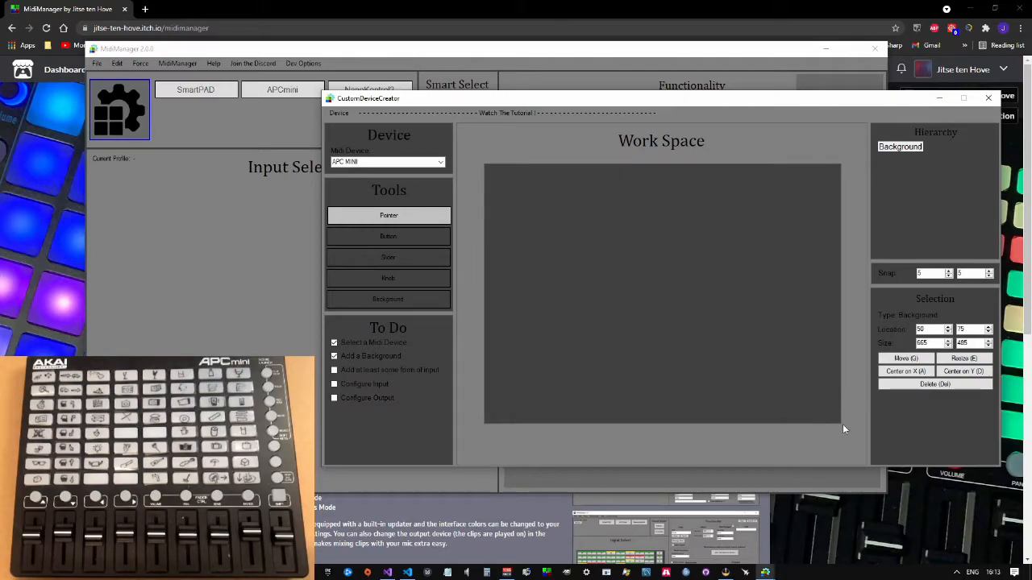
{"action": "left_click", "coordinate": [842, 425]}
- Draw a large button holder of about 580 by 365 and a narrow one of about 60 by 365 beside it
{"action": "left_click", "coordinate": [418, 237]}
{"action": "left_click_drag", "start_coordinate": [490, 169], "coordinate": [802, 365]}
{"action": "left_click_drag", "start_coordinate": [803, 169], "coordinate": [832, 366]}
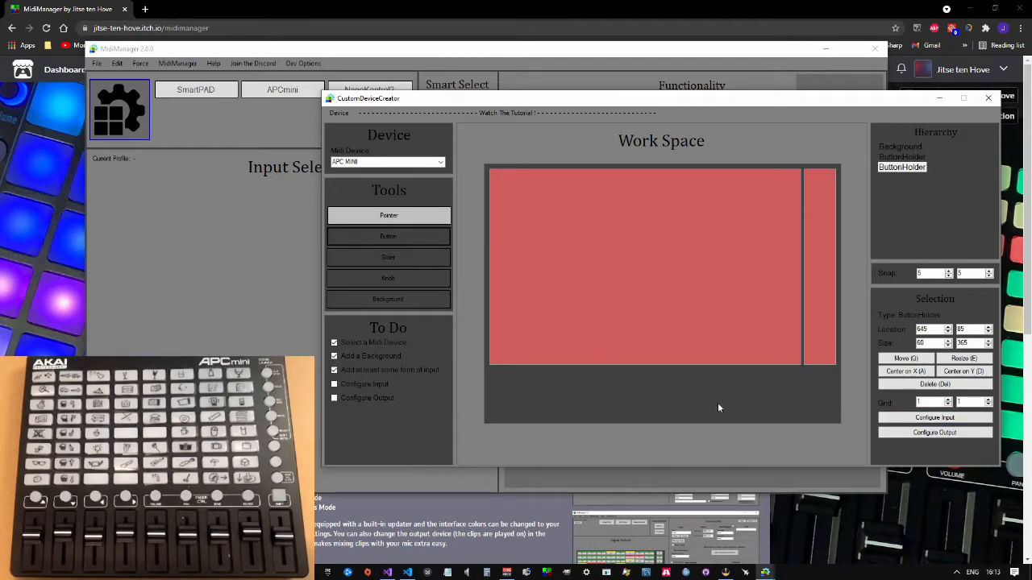
- Set the grid of the large button holder to 8 by 8
{"action": "left_click", "coordinate": [620, 310]}
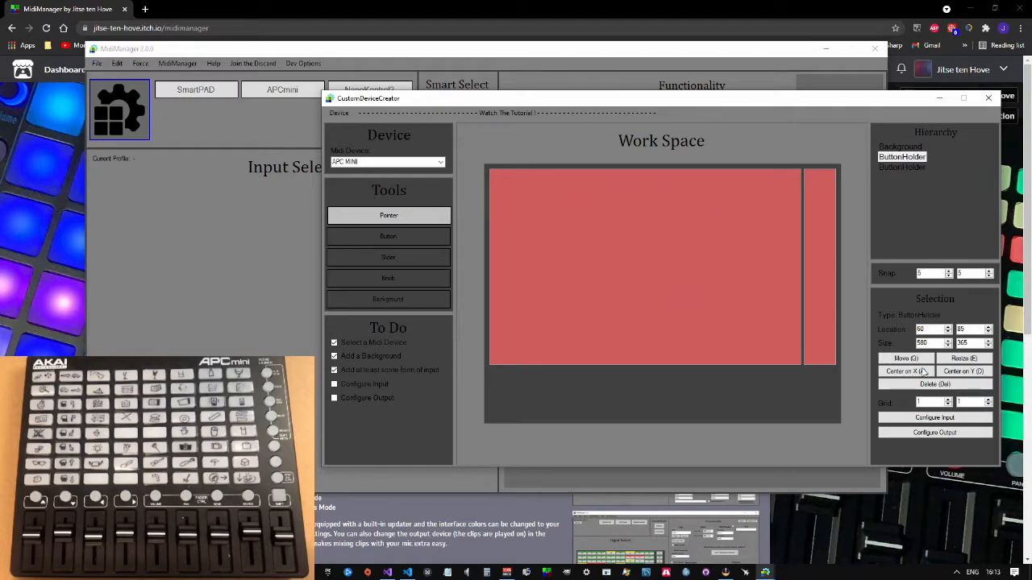
{"action": "left_click", "coordinate": [948, 399]}
{"action": "left_click", "coordinate": [948, 399]}
{"action": "left_click", "coordinate": [948, 399]}
{"action": "left_click", "coordinate": [949, 399]}
{"action": "left_click", "coordinate": [948, 399]}
{"action": "left_click", "coordinate": [948, 399]}
{"action": "left_click", "coordinate": [949, 399]}
{"action": "left_click", "coordinate": [988, 399]}
{"action": "left_click", "coordinate": [988, 399]}
{"action": "left_click", "coordinate": [988, 399]}
{"action": "left_click", "coordinate": [988, 400]}
{"action": "left_click", "coordinate": [988, 400]}
{"action": "left_click", "coordinate": [988, 399]}
{"action": "left_click", "coordinate": [988, 400]}
- Draw a button row and a separate corner button below the existing button holders, and save the device
{"action": "left_click", "coordinate": [830, 332]}
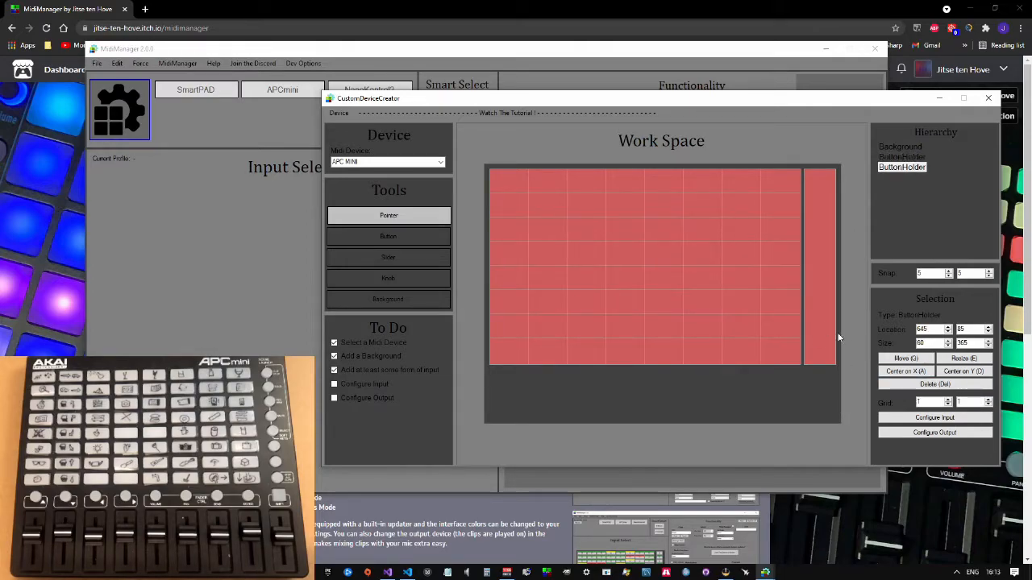
{"action": "left_click", "coordinate": [388, 236]}
{"action": "left_click_drag", "start_coordinate": [489, 367], "coordinate": [836, 392]}
{"action": "left_click", "coordinate": [339, 113]}
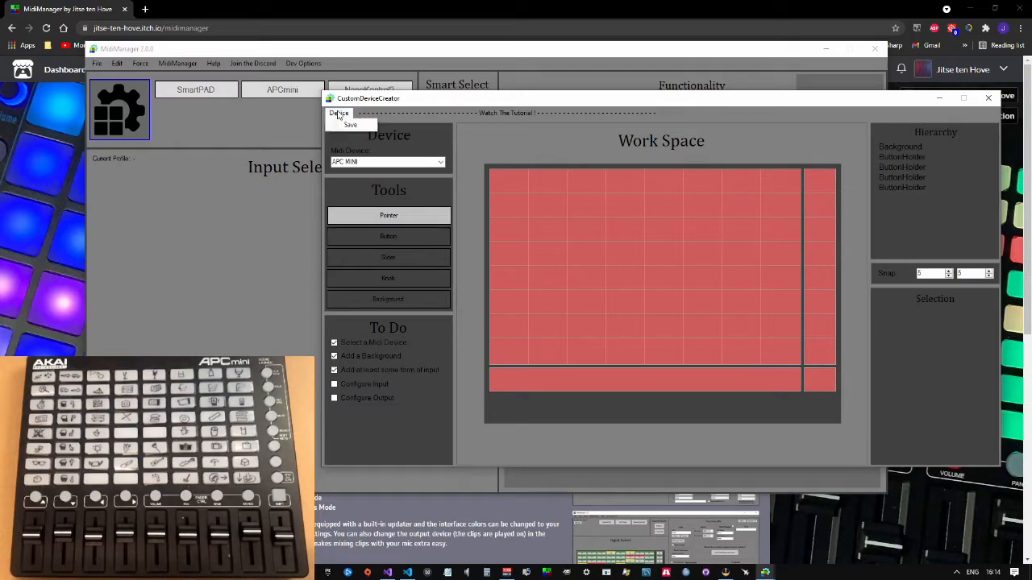
{"action": "left_click", "coordinate": [352, 125]}
- Extend the background to 665 by 540 and draw a slider holder of about 645 by 100 below the buttons
{"action": "left_click", "coordinate": [737, 408]}
{"action": "key", "text": "e"}
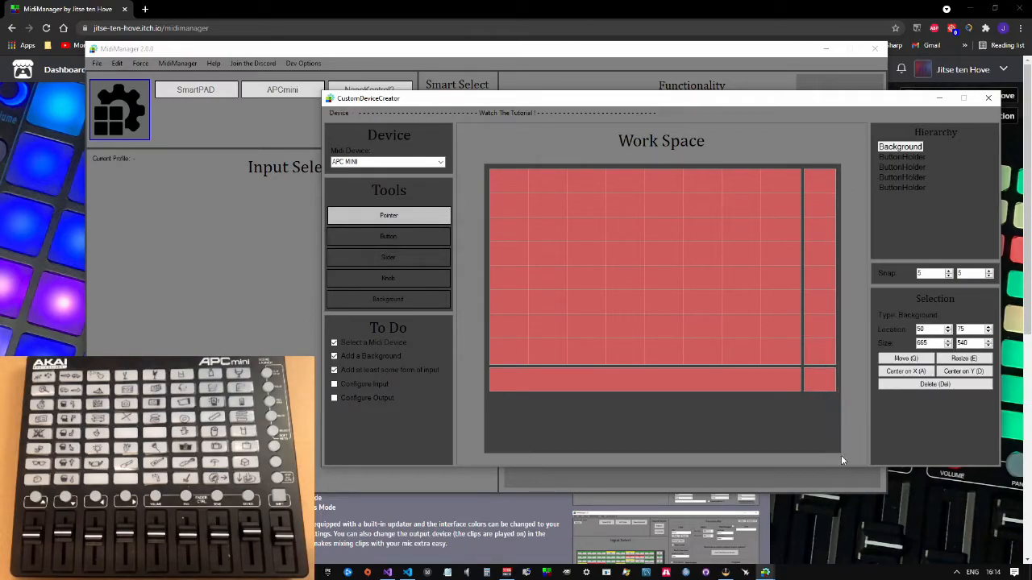
{"action": "left_click", "coordinate": [819, 385]}
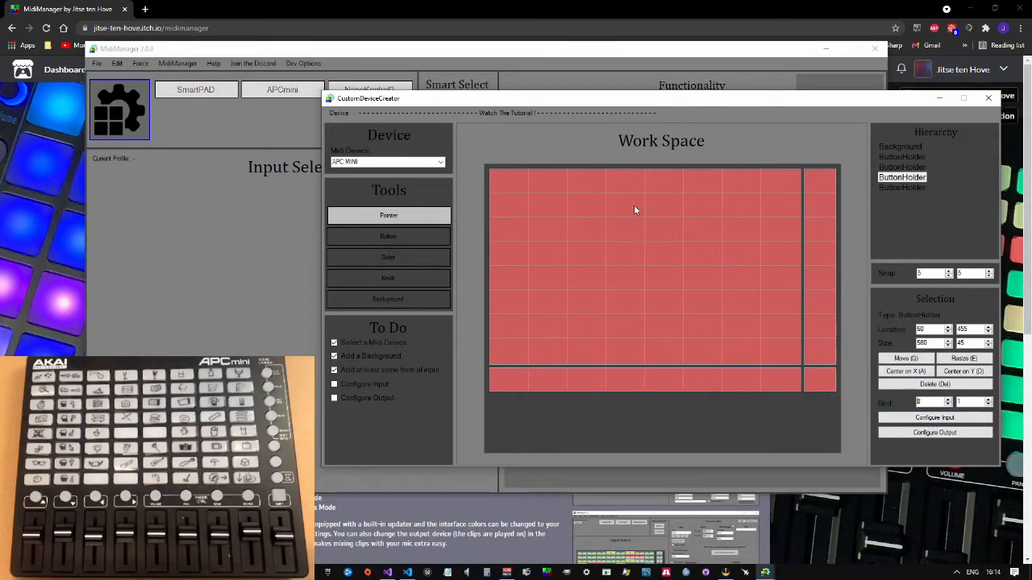
{"action": "left_click", "coordinate": [408, 266]}
{"action": "left_click_drag", "start_coordinate": [489, 394], "coordinate": [837, 448]}
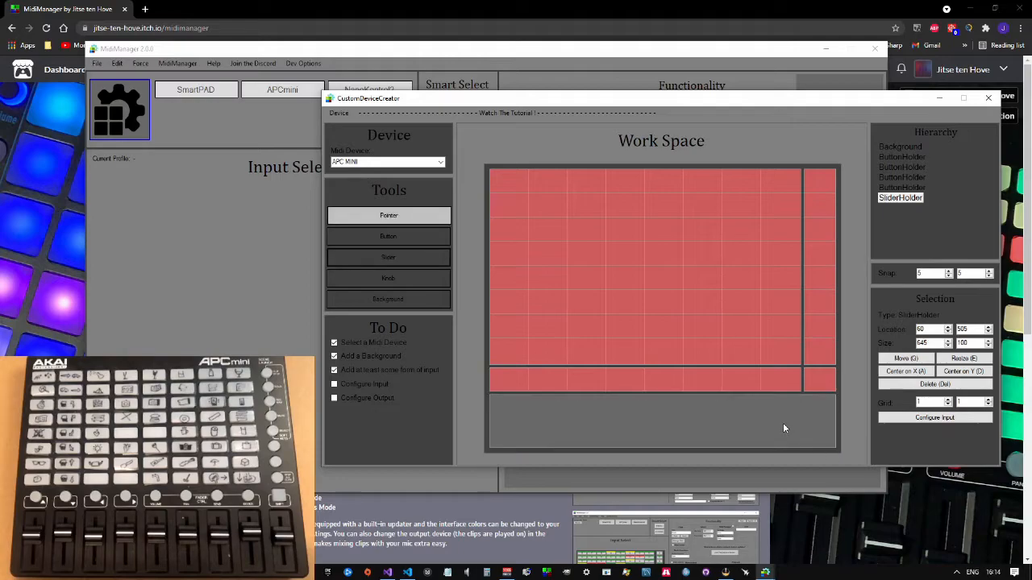
- Shift the background, all four button holders and the slider holder upward by two 5-unit snap steps each
{"action": "left_click", "coordinate": [838, 450]}
{"action": "key", "text": "Up"}
{"action": "key", "text": "Up"}
{"action": "left_click", "coordinate": [688, 226]}
{"action": "key", "text": "Up"}
{"action": "key", "text": "Up"}
{"action": "key", "text": "Up"}
{"action": "key", "text": "Down"}
{"action": "left_click", "coordinate": [819, 258]}
{"action": "key", "text": "Up"}
{"action": "key", "text": "Up"}
{"action": "left_click", "coordinate": [734, 376]}
{"action": "key", "text": "Up"}
{"action": "key", "text": "Up"}
{"action": "left_click", "coordinate": [820, 381]}
{"action": "key", "text": "Up"}
{"action": "key", "text": "Up"}
{"action": "left_click", "coordinate": [688, 417]}
{"action": "key", "text": "Up"}
{"action": "key", "text": "Up"}
- Extend the background and the slider holder downward, making the slider holder about 645 by 120
{"action": "left_click", "coordinate": [839, 447]}
{"action": "key", "text": "e"}
{"action": "left_click", "coordinate": [840, 457]}
- Divide the slider holder into 9 columns and save the device
{"action": "left_click", "coordinate": [948, 400]}
{"action": "left_click", "coordinate": [948, 400]}
{"action": "left_click", "coordinate": [948, 400]}
{"action": "left_click", "coordinate": [948, 400]}
{"action": "left_click", "coordinate": [948, 400]}
{"action": "left_click", "coordinate": [948, 399]}
{"action": "left_click", "coordinate": [948, 400]}
{"action": "left_click", "coordinate": [343, 116]}
{"action": "left_click", "coordinate": [349, 125]}
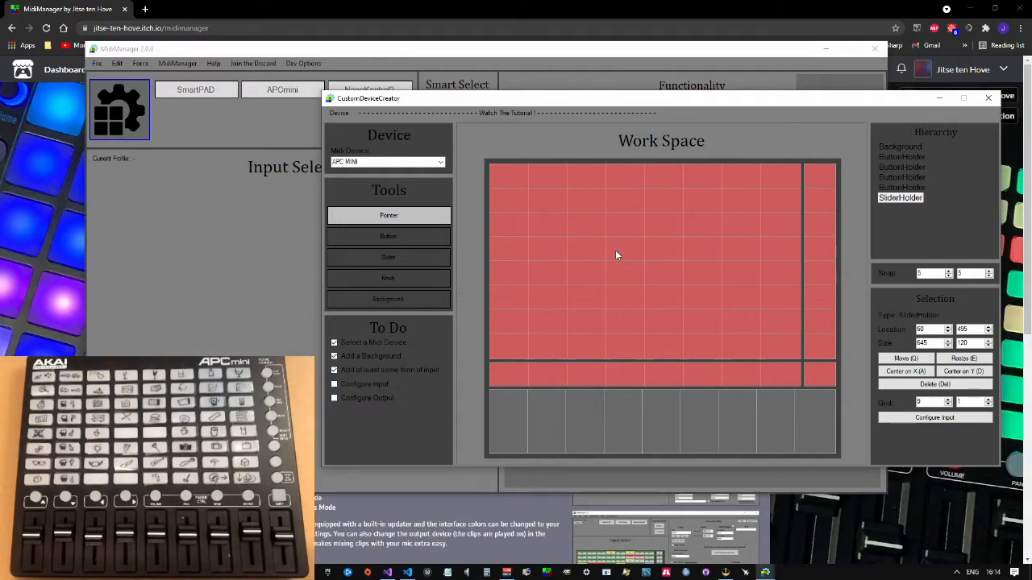
- Configure the input of the 8 by 8 button grid by triggering each highlighted pad on the controller, revisiting earlier notes where needed
{"action": "left_click", "coordinate": [708, 344]}
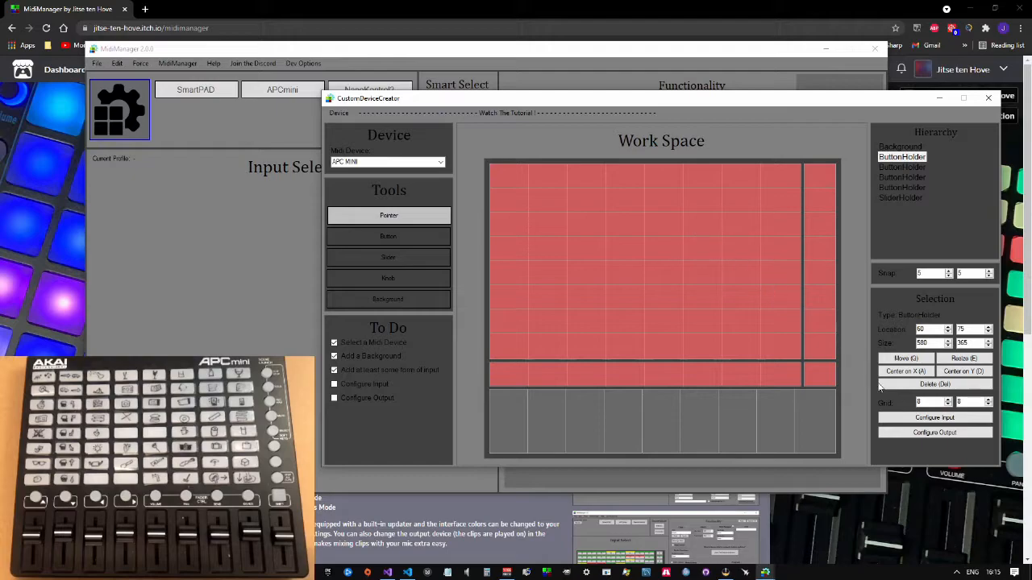
{"action": "left_click", "coordinate": [904, 421]}
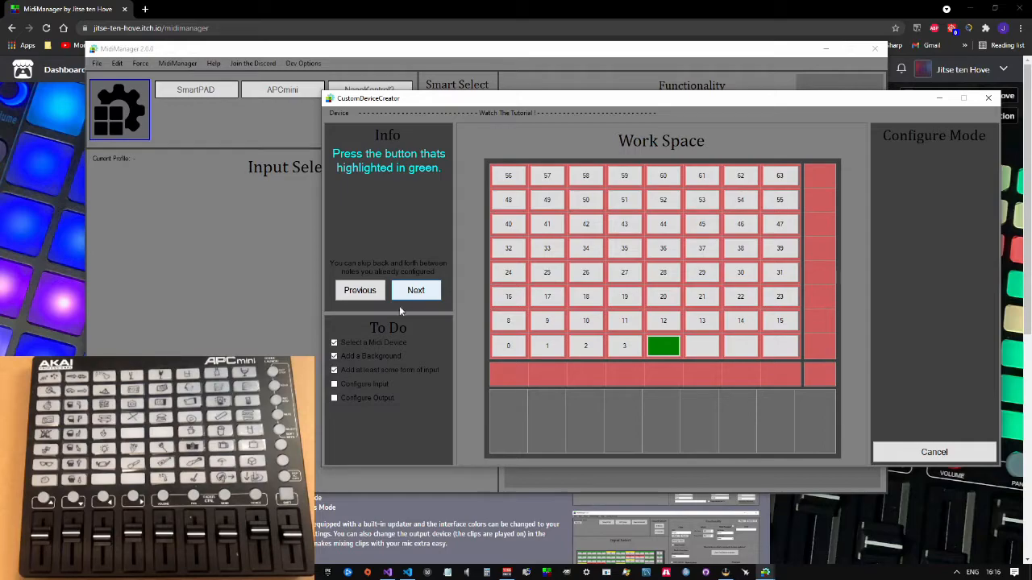
{"action": "left_click", "coordinate": [373, 295]}
{"action": "left_click", "coordinate": [373, 295]}
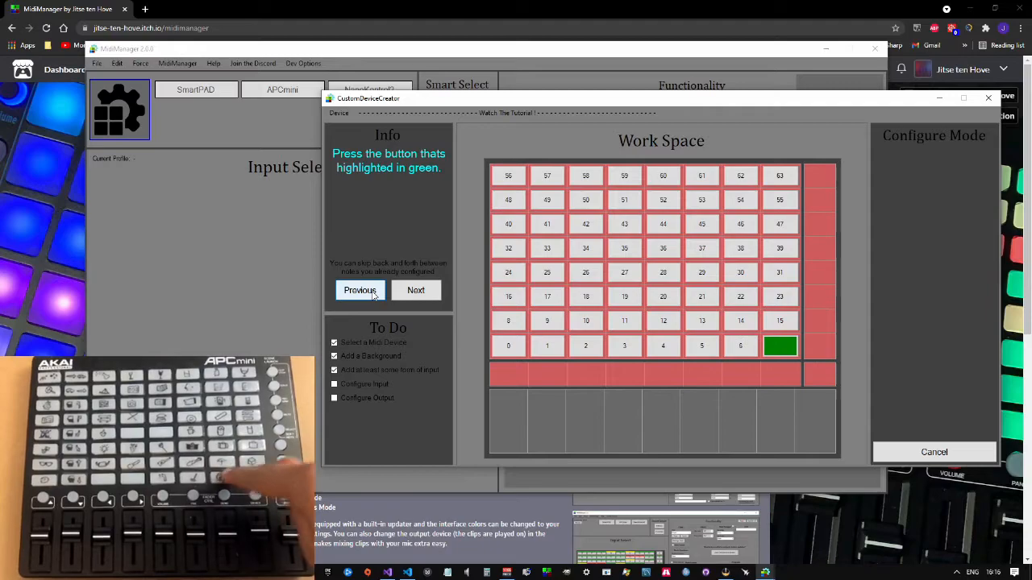
- Configure the inputs of the side column, bottom row, corner button and slider holder from the matching hardware controls
{"action": "left_click", "coordinate": [940, 418]}
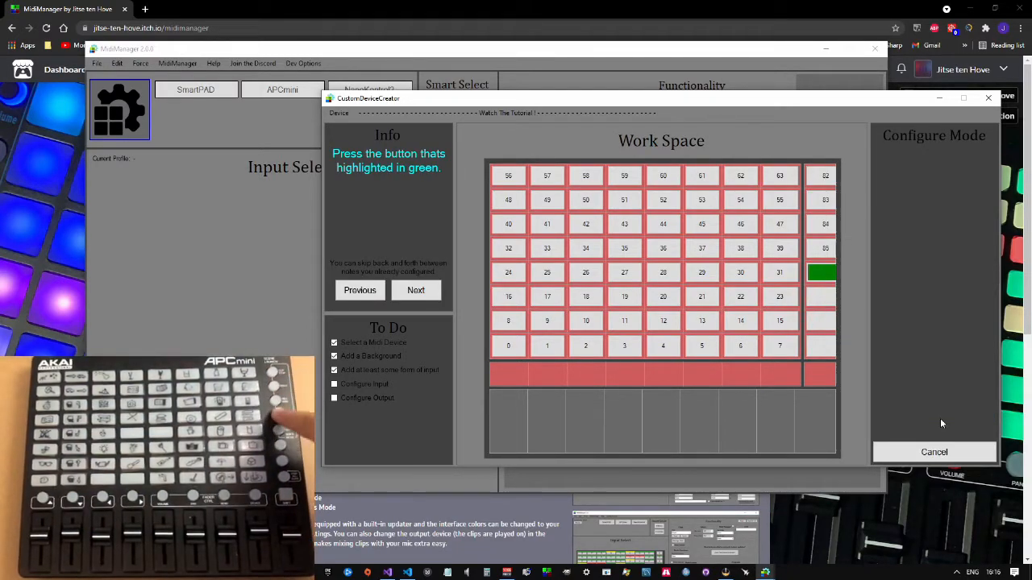
{"action": "left_click", "coordinate": [940, 418]}
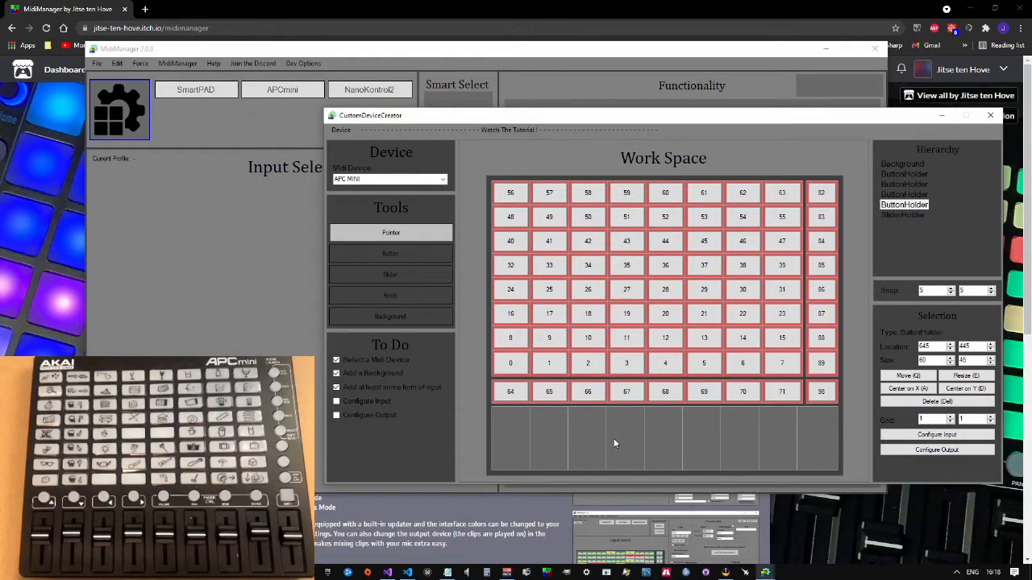
{"action": "left_click", "coordinate": [642, 445]}
{"action": "left_click", "coordinate": [953, 436]}
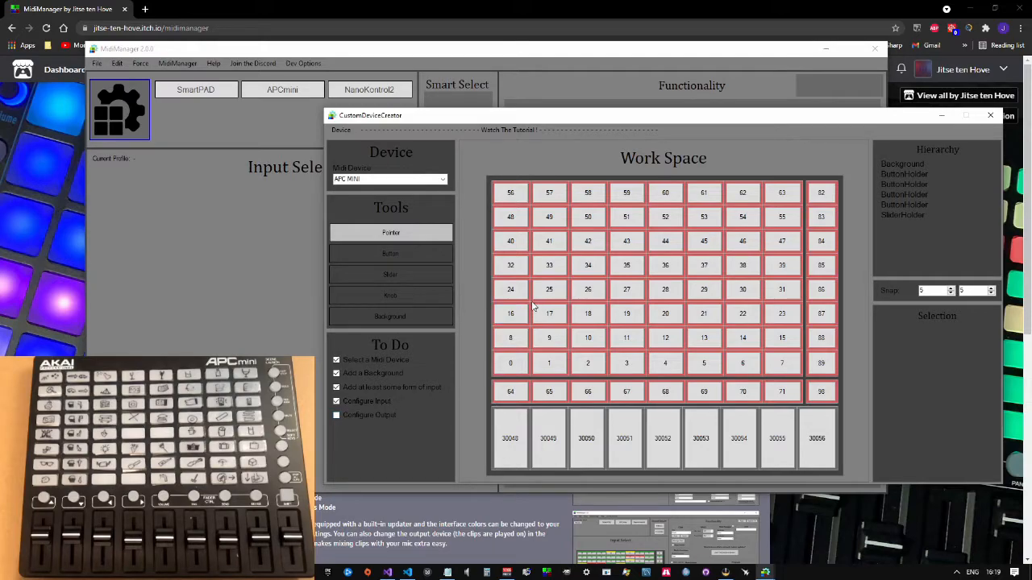
- Start configuring the output of the 8 by 8 button grid and answer Yes to the LED question
{"action": "left_click", "coordinate": [577, 300]}
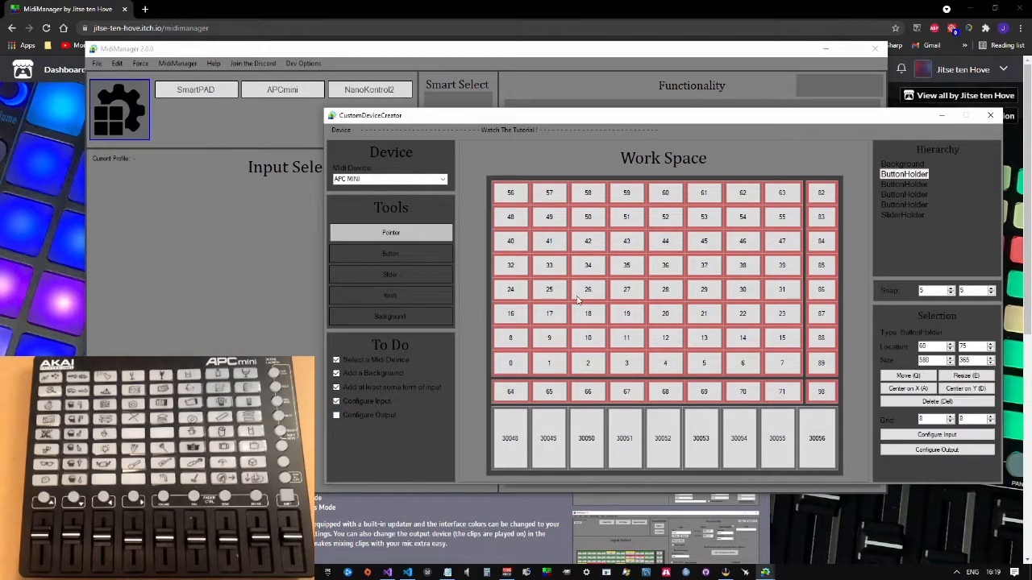
{"action": "left_click", "coordinate": [968, 453]}
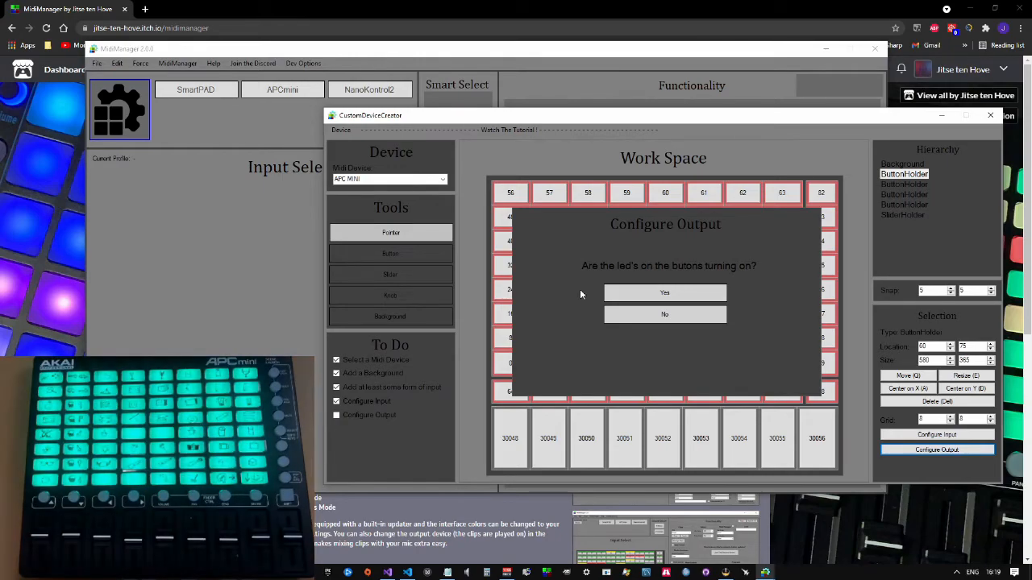
{"action": "left_click", "coordinate": [653, 291]}
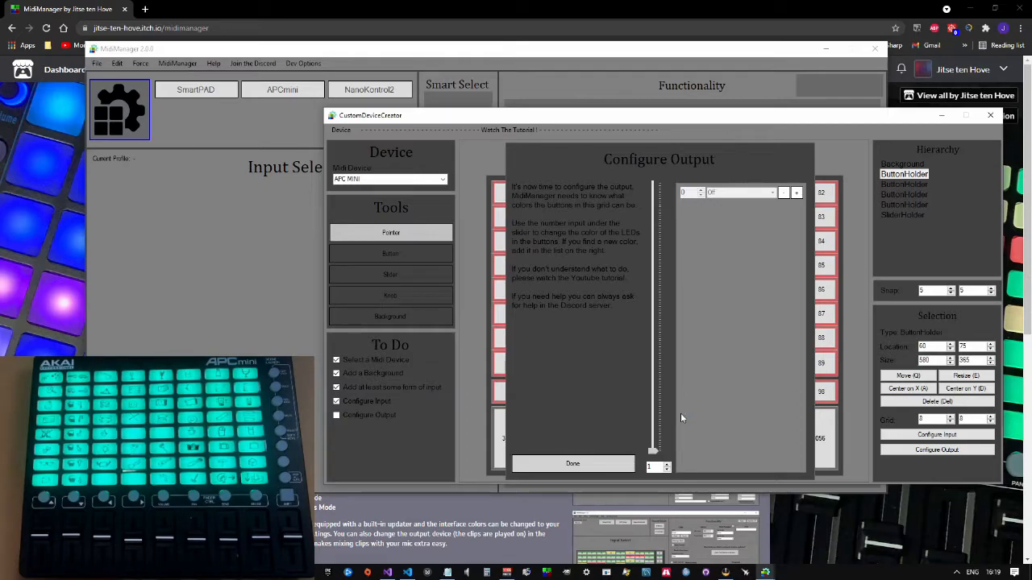
- Step through the LED output values up to 38 to examine which colour each one gives on the controller
{"action": "left_click", "coordinate": [666, 465]}
{"action": "left_click", "coordinate": [666, 466]}
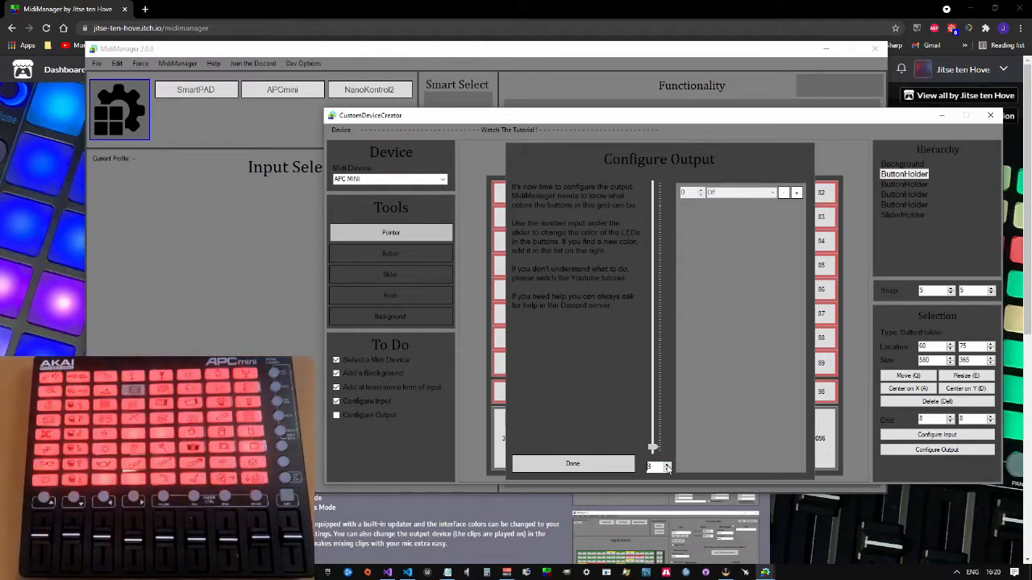
{"action": "left_click", "coordinate": [666, 470]}
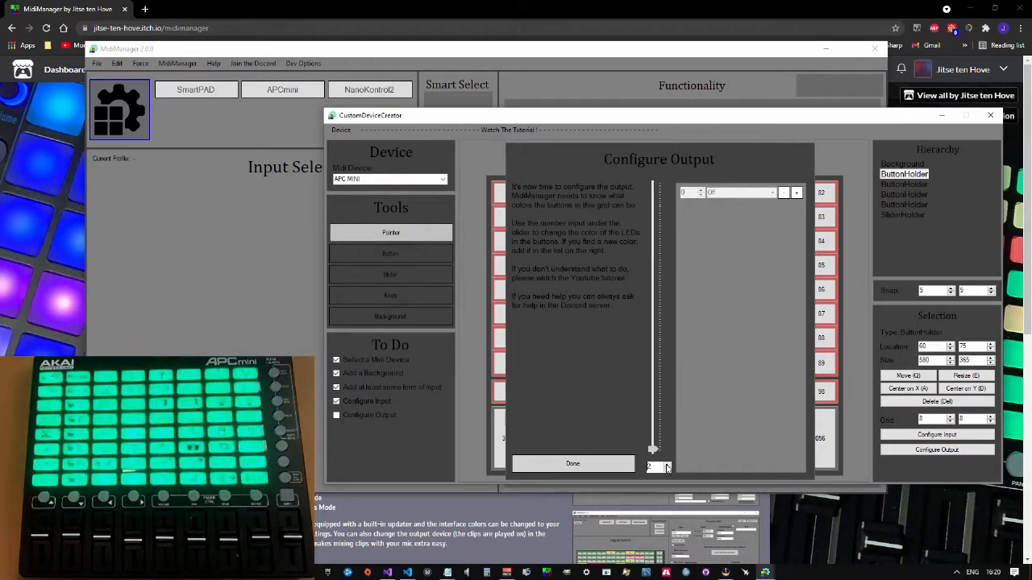
{"action": "scroll", "coordinate": [667, 468], "scroll_direction": "up", "scroll_amount": 6}
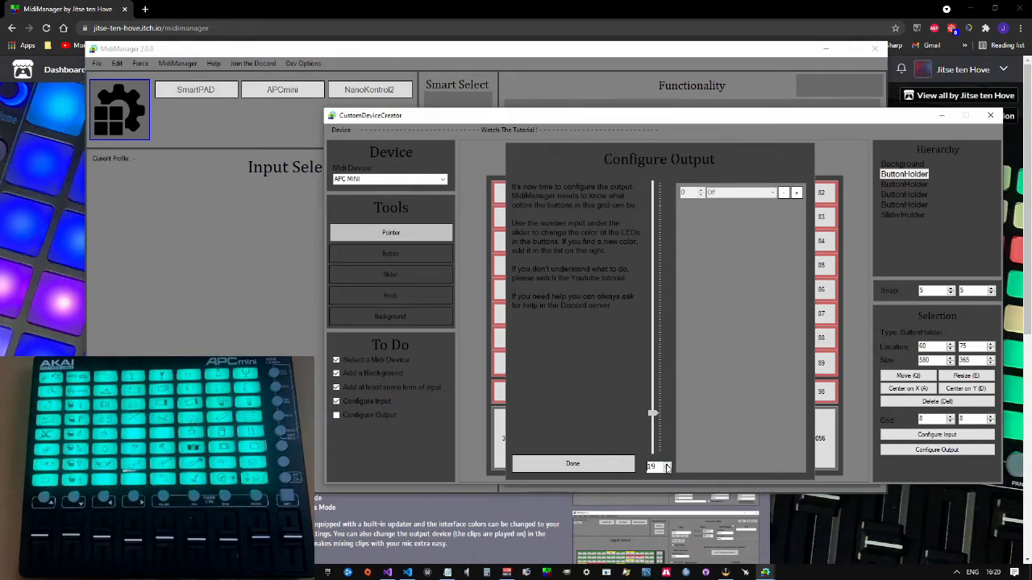
{"action": "scroll", "coordinate": [667, 471], "scroll_direction": "down", "scroll_amount": 2}
{"action": "scroll", "coordinate": [666, 473], "scroll_direction": "down", "scroll_amount": 2}
{"action": "scroll", "coordinate": [667, 473], "scroll_direction": "down", "scroll_amount": 6}
{"action": "scroll", "coordinate": [666, 468], "scroll_direction": "up", "scroll_amount": 12}
{"action": "scroll", "coordinate": [666, 468], "scroll_direction": "up", "scroll_amount": 2}
{"action": "scroll", "coordinate": [667, 467], "scroll_direction": "up", "scroll_amount": 9}
{"action": "scroll", "coordinate": [666, 468], "scroll_direction": "up", "scroll_amount": 5}
{"action": "scroll", "coordinate": [666, 468], "scroll_direction": "up", "scroll_amount": 2}
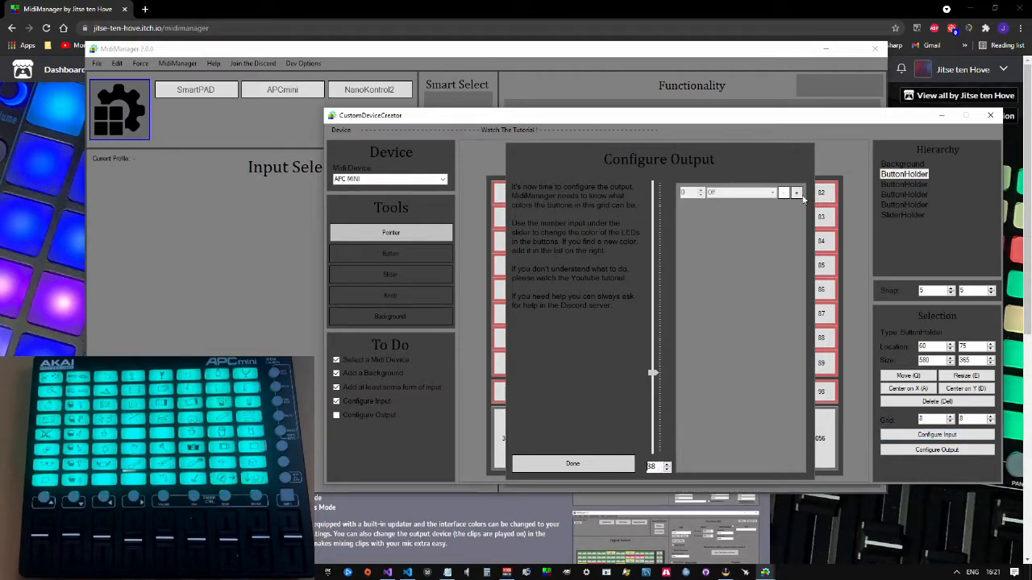
- Add output value 38 to the colour list and assign it Green
{"action": "left_click", "coordinate": [796, 194]}
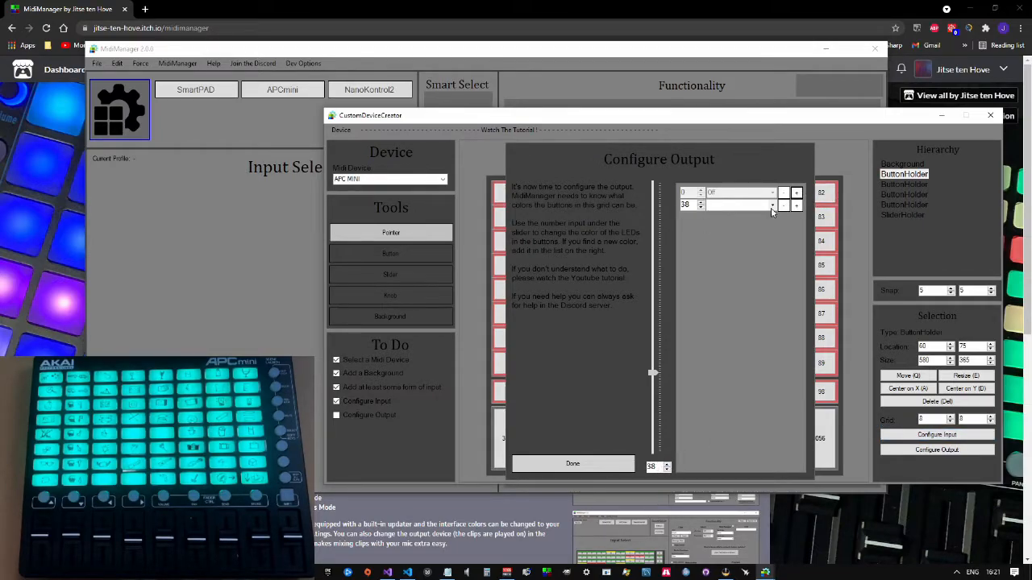
{"action": "left_click", "coordinate": [773, 208]}
{"action": "left_click_drag", "start_coordinate": [773, 240], "coordinate": [772, 300]}
{"action": "left_click", "coordinate": [716, 257]}
- Lower the LED output value to 5, add it to the colour list and assign it Yellow
{"action": "left_click", "coordinate": [667, 470]}
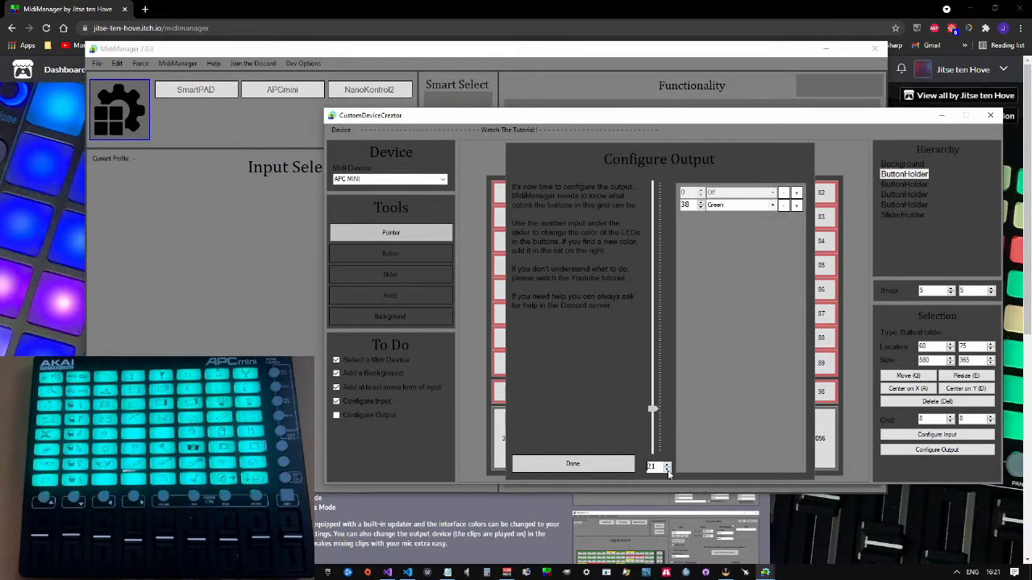
{"action": "left_click", "coordinate": [666, 471]}
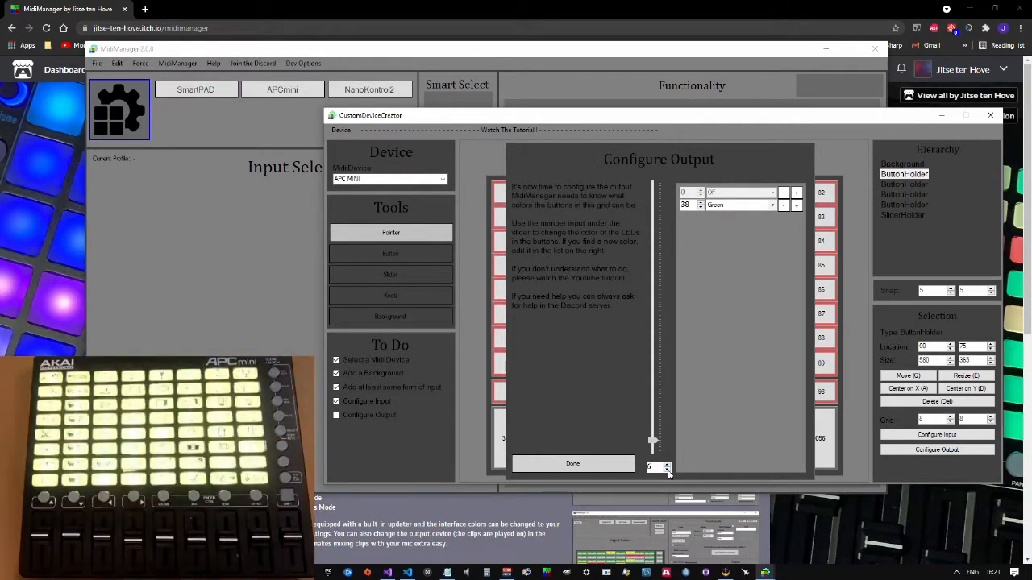
{"action": "left_click", "coordinate": [667, 470]}
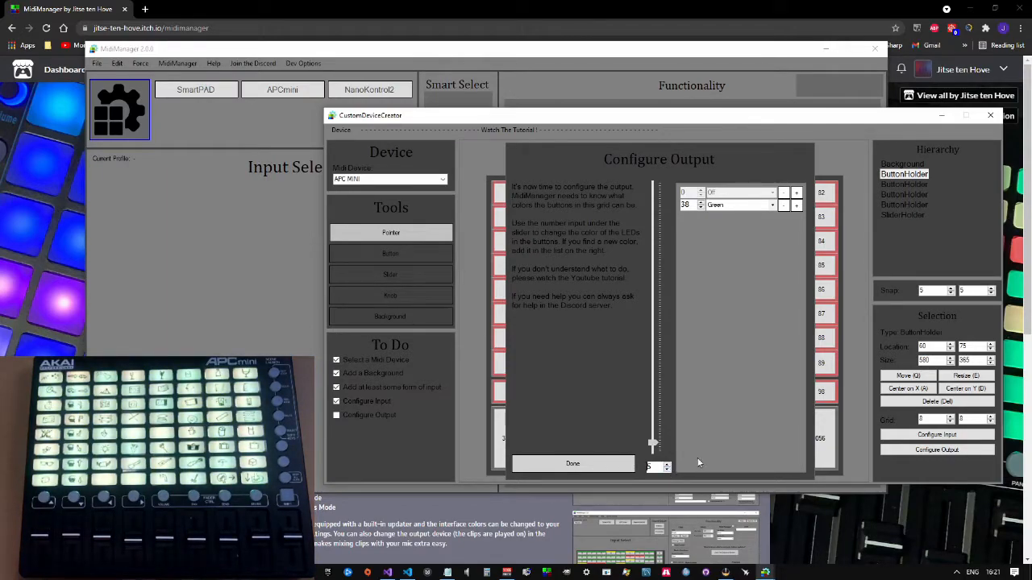
{"action": "left_click", "coordinate": [796, 205]}
{"action": "left_click", "coordinate": [772, 218]}
{"action": "left_click_drag", "start_coordinate": [772, 238], "coordinate": [770, 419]}
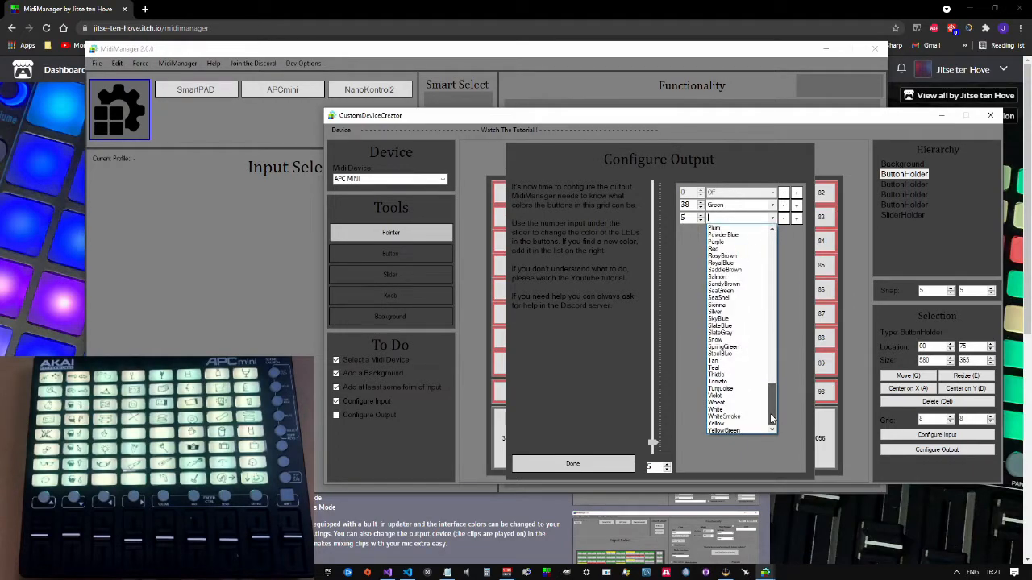
{"action": "left_click", "coordinate": [715, 424]}
- Lower the LED output value to 3, add it to the colour list as Red and finish the grid's output configuration
{"action": "left_click", "coordinate": [667, 470]}
{"action": "left_click", "coordinate": [667, 471]}
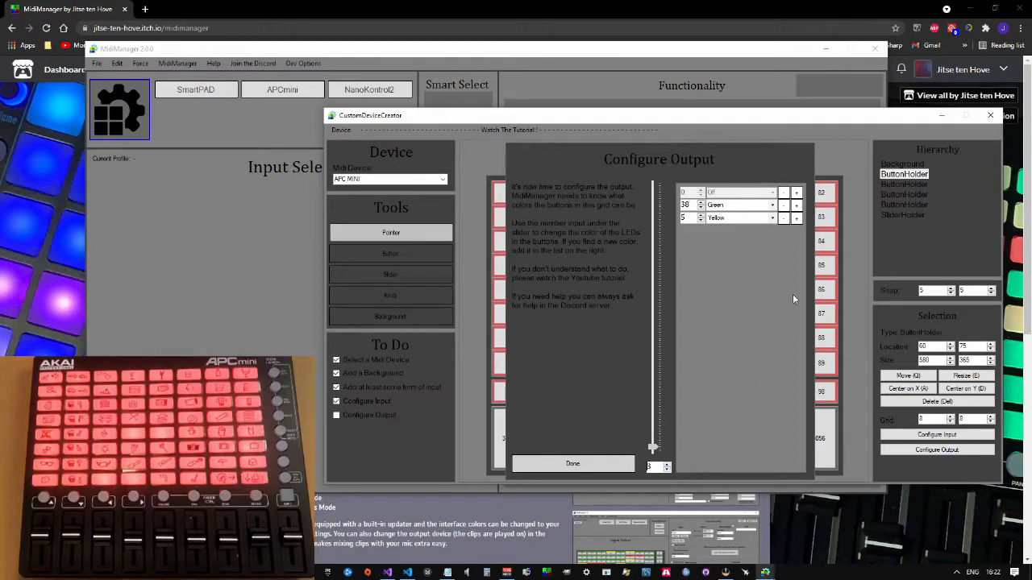
{"action": "left_click", "coordinate": [796, 218]}
{"action": "left_click", "coordinate": [772, 232]}
{"action": "left_click", "coordinate": [766, 262]}
{"action": "left_click", "coordinate": [772, 232]}
{"action": "left_click_drag", "start_coordinate": [773, 262], "coordinate": [776, 391]}
{"action": "left_click", "coordinate": [730, 361]}
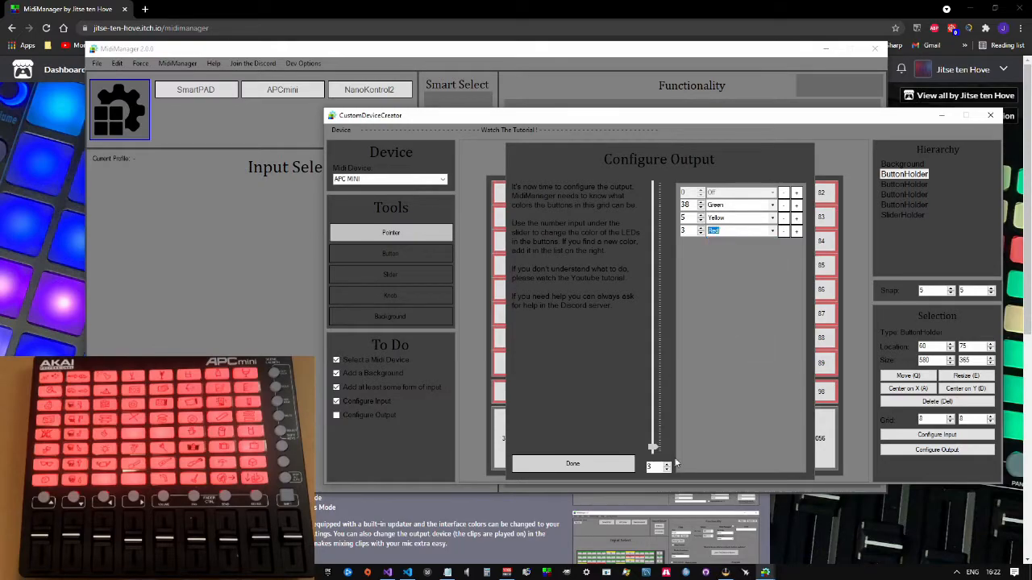
{"action": "double_click", "coordinate": [667, 470]}
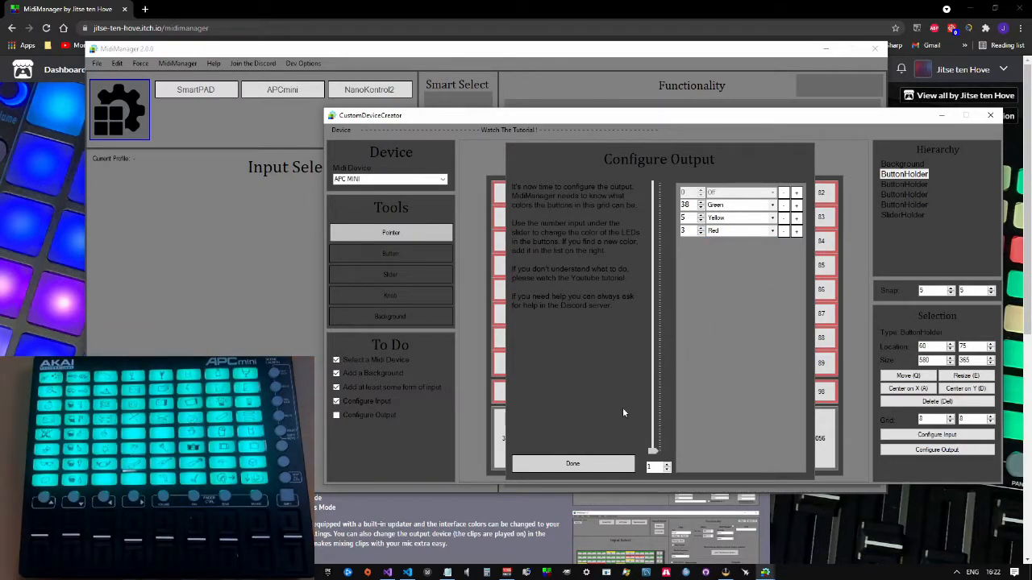
{"action": "left_click", "coordinate": [572, 465]}
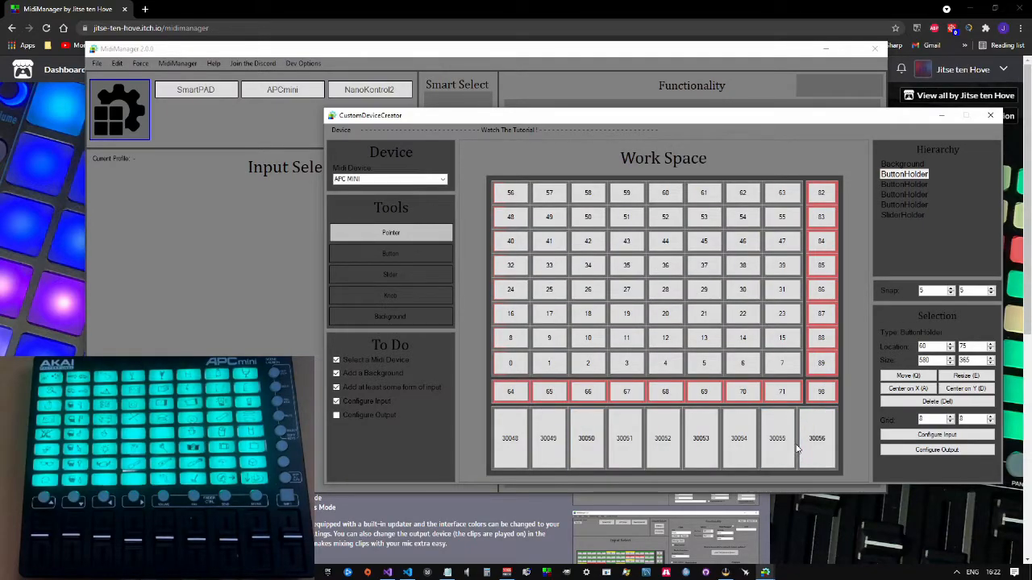
- Configure the output of the 64–71 button row, confirm its LEDs light up and add output value 1 as Red
{"action": "left_click", "coordinate": [765, 403]}
{"action": "left_click", "coordinate": [937, 450]}
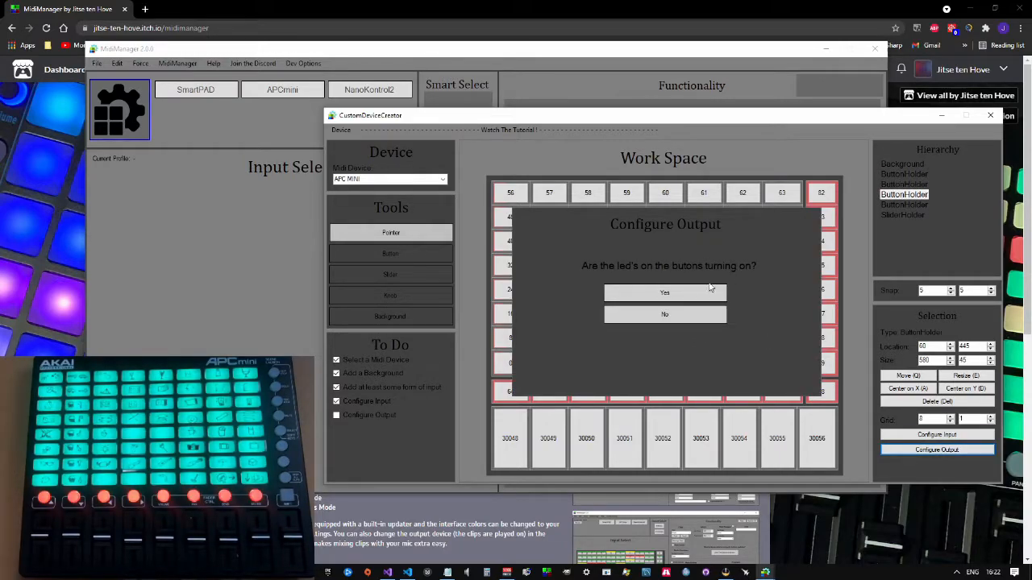
{"action": "left_click", "coordinate": [714, 290]}
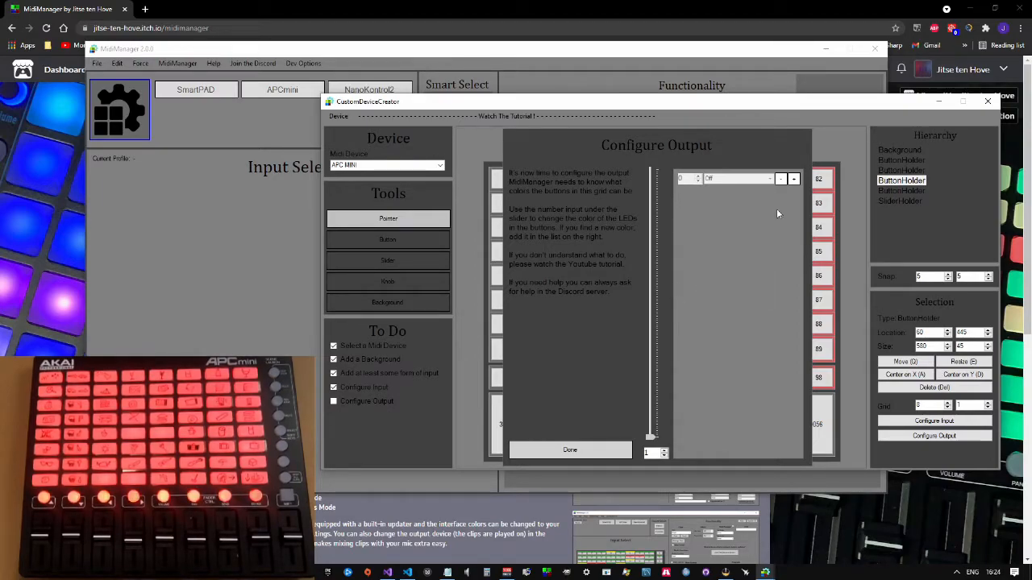
{"action": "left_click", "coordinate": [793, 178]}
{"action": "left_click", "coordinate": [769, 191]}
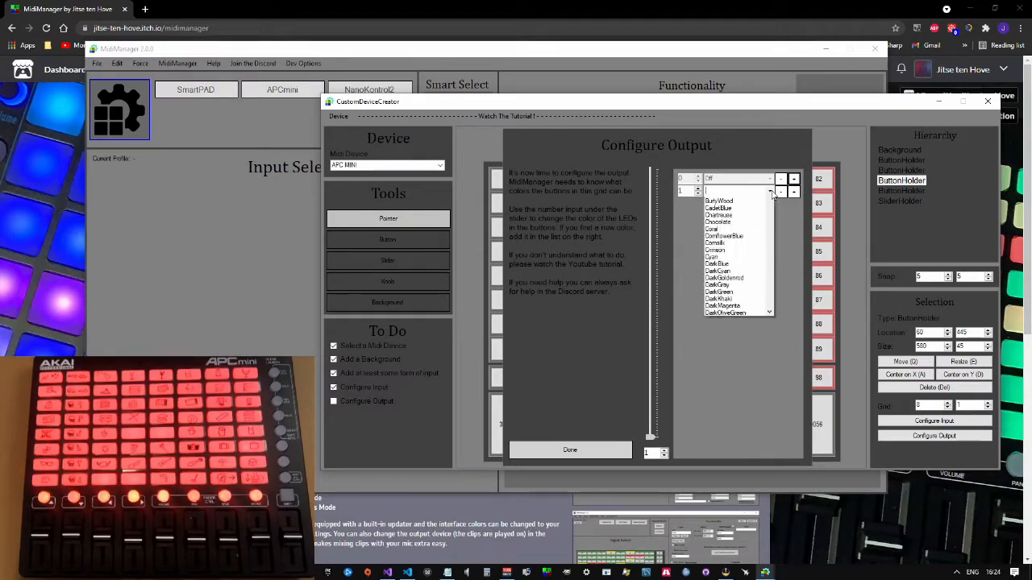
{"action": "left_click_drag", "start_coordinate": [769, 227], "coordinate": [768, 368]}
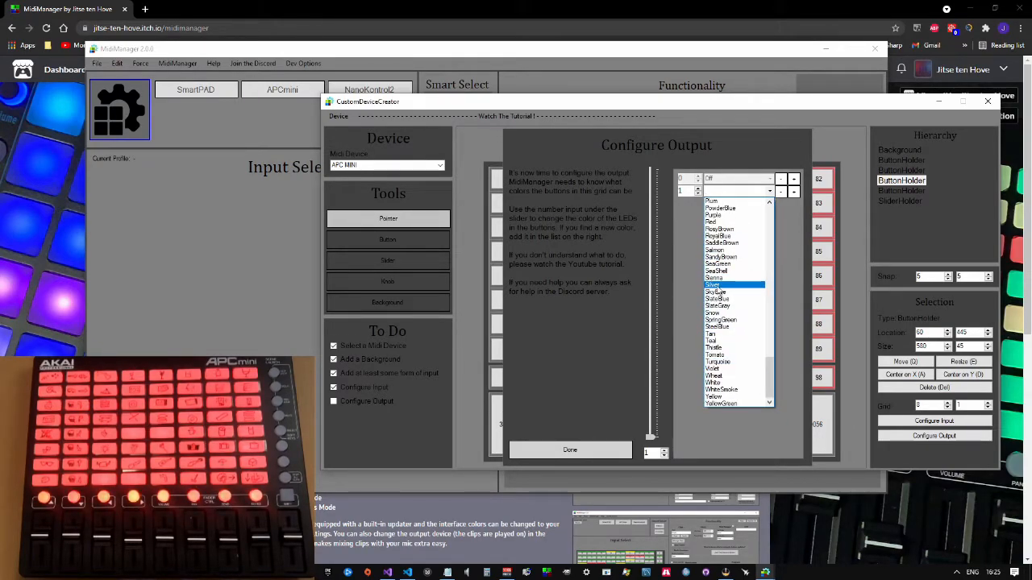
{"action": "left_click", "coordinate": [714, 222]}
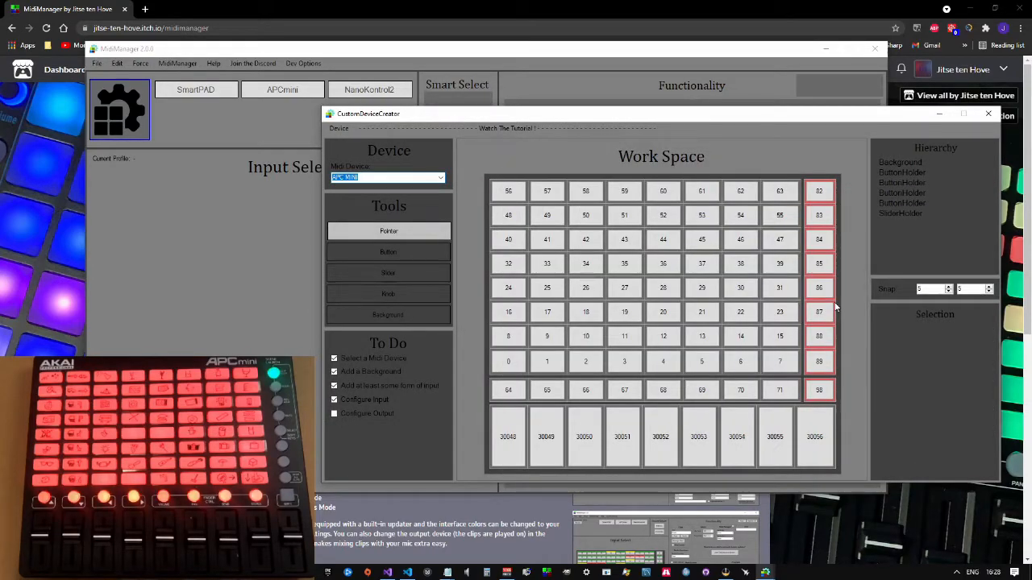
- Start configuring the output of the 82–89 button column, answer Yes to the LED question and raise the output value to 19
{"action": "left_click", "coordinate": [836, 306]}
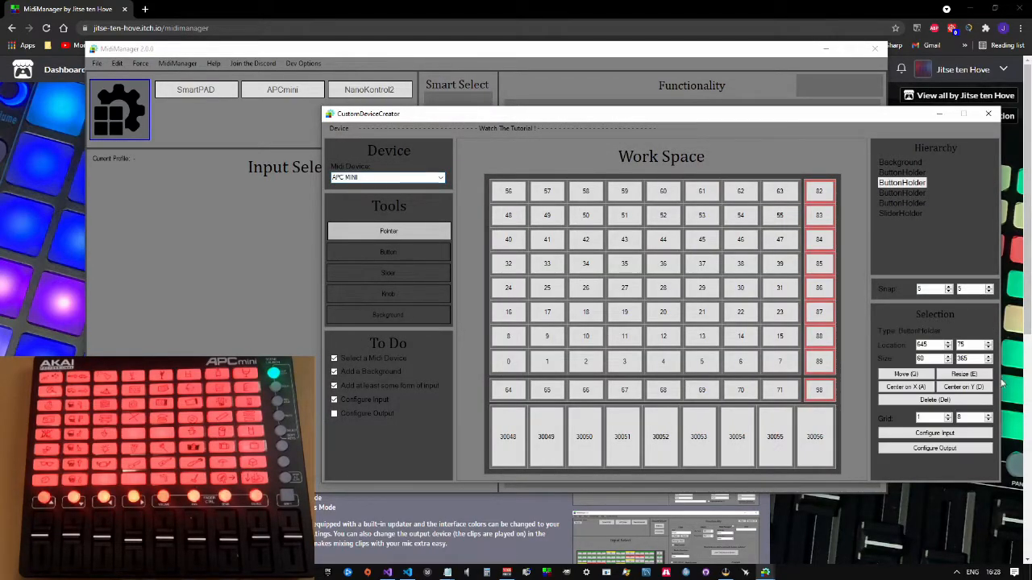
{"action": "left_click", "coordinate": [933, 448]}
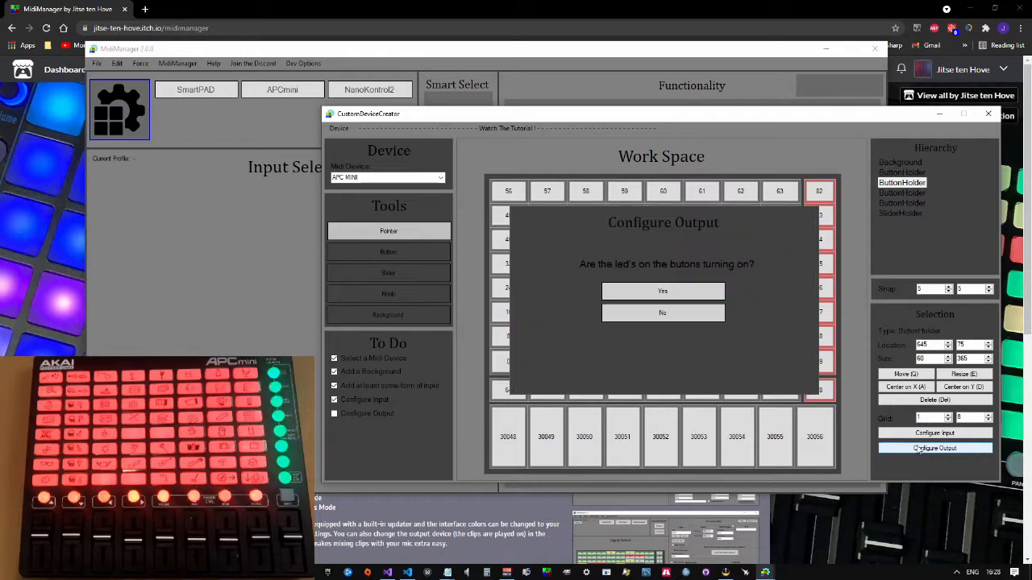
{"action": "left_click", "coordinate": [661, 291]}
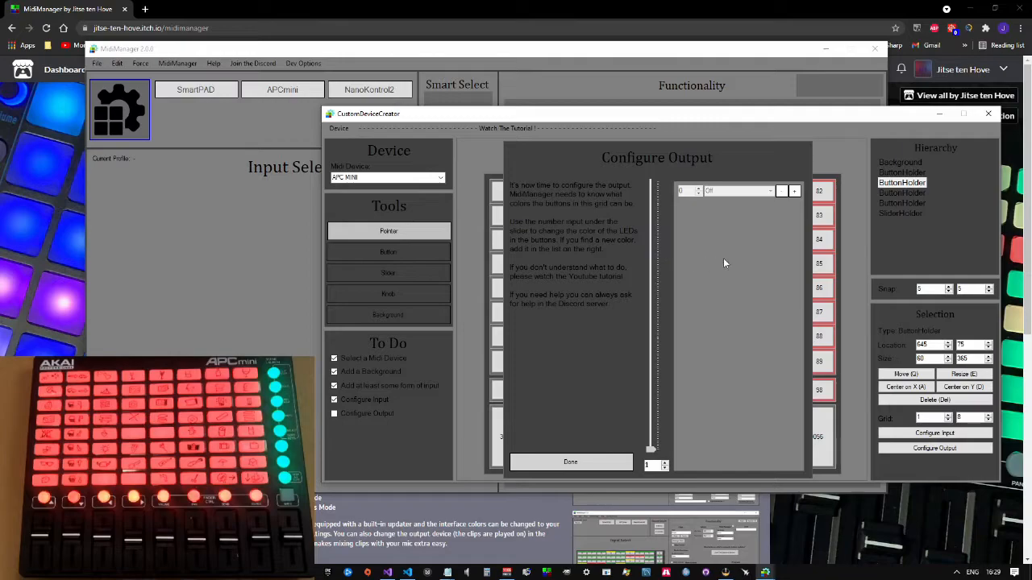
{"action": "left_click_drag", "start_coordinate": [663, 466], "coordinate": [663, 466]}
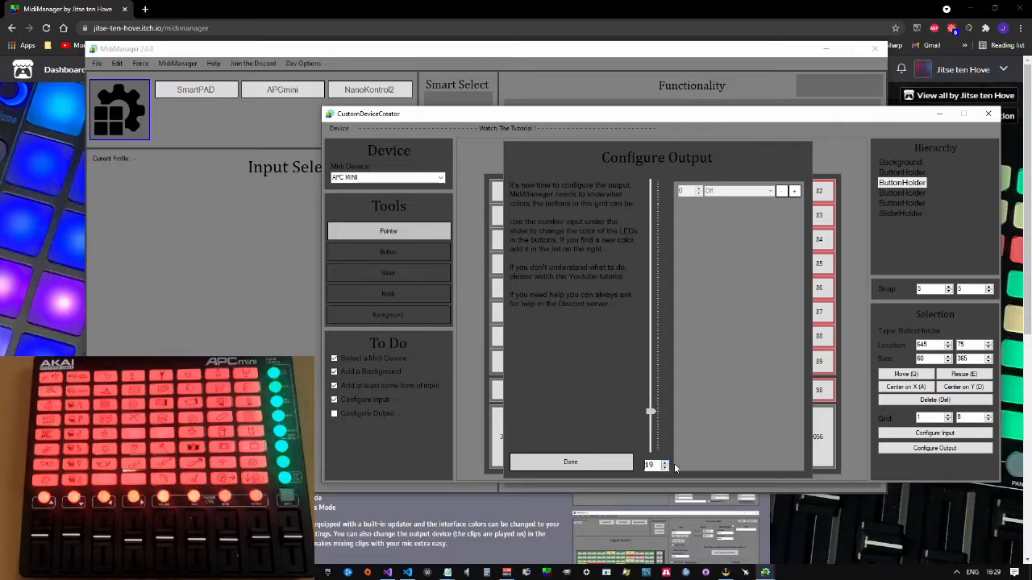
- Add output value 19 to the column's colour list, assign it Green and finish the output configuration
{"action": "left_click", "coordinate": [794, 192]}
{"action": "left_click", "coordinate": [771, 204]}
{"action": "left_click_drag", "start_coordinate": [772, 242], "coordinate": [772, 428]}
{"action": "type", "text": "g"}
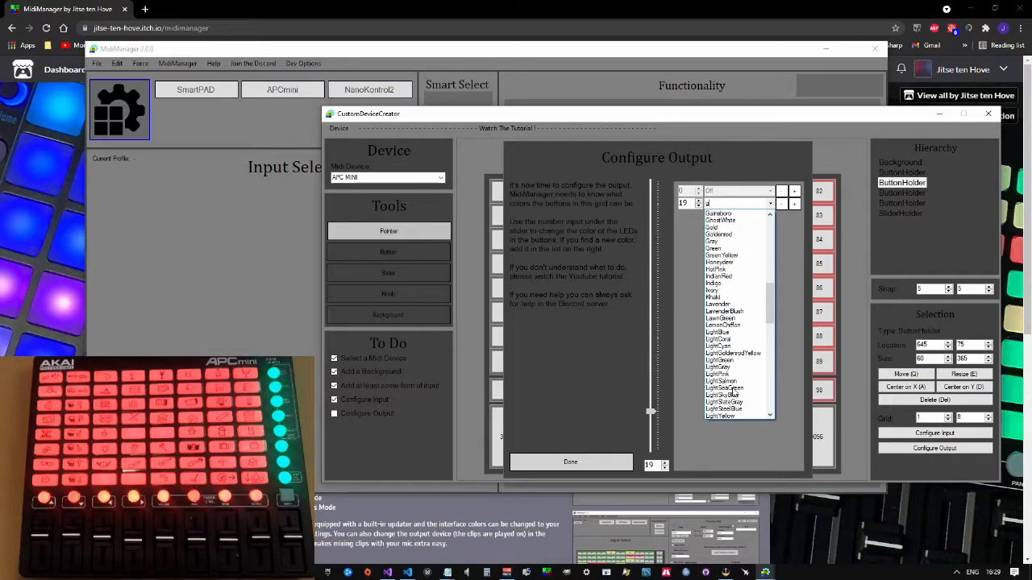
{"action": "left_click", "coordinate": [735, 249]}
{"action": "left_click", "coordinate": [569, 464]}
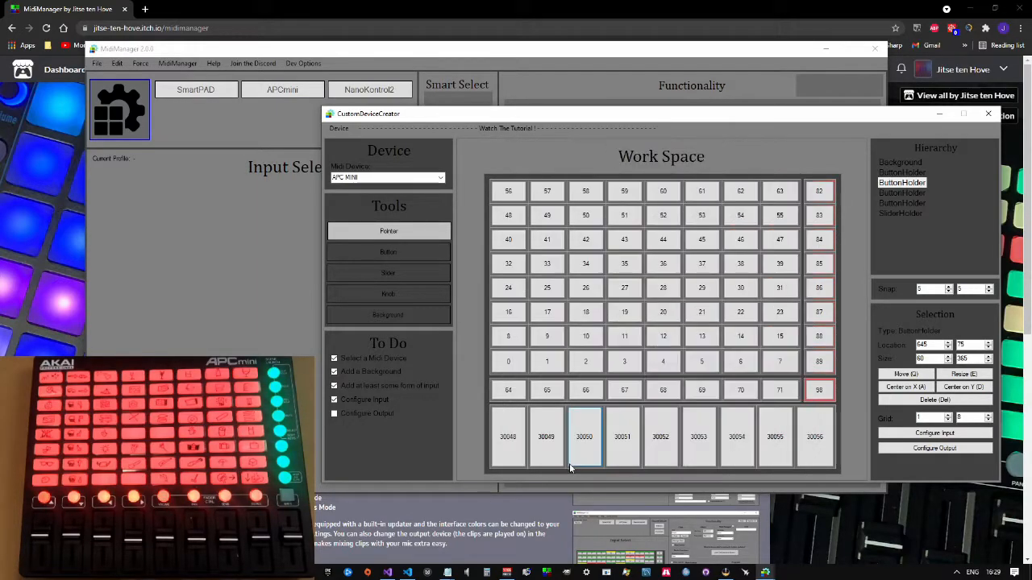
- Configure the output of single button 98 as having no LED by answering No to both LED questions
{"action": "left_click", "coordinate": [835, 405]}
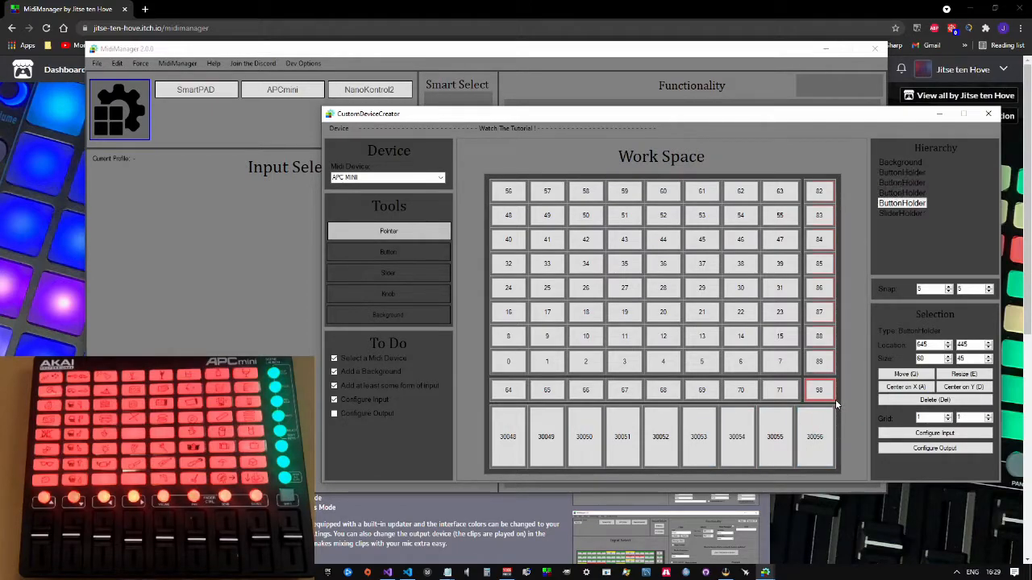
{"action": "left_click", "coordinate": [935, 450]}
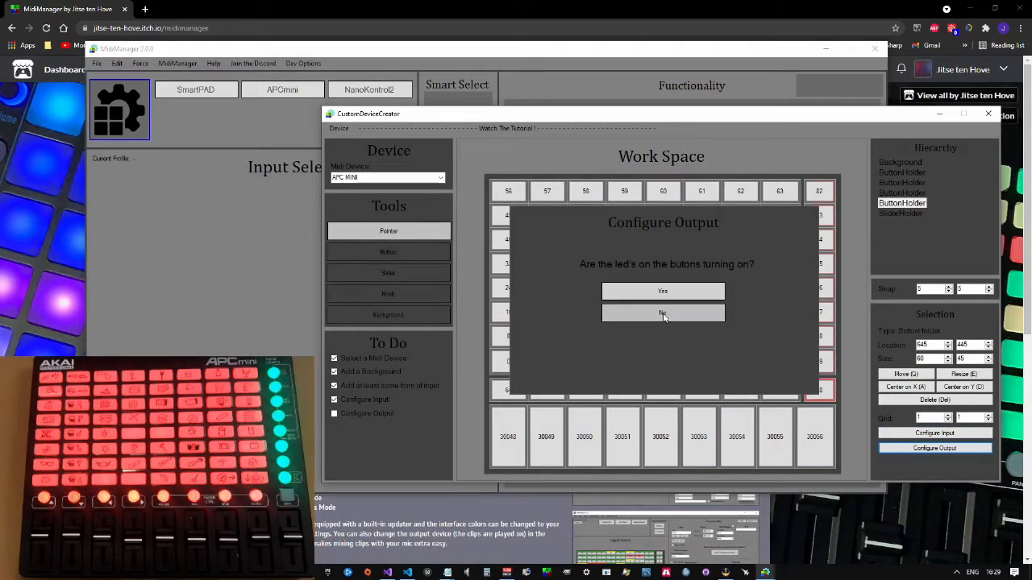
{"action": "left_click", "coordinate": [661, 319]}
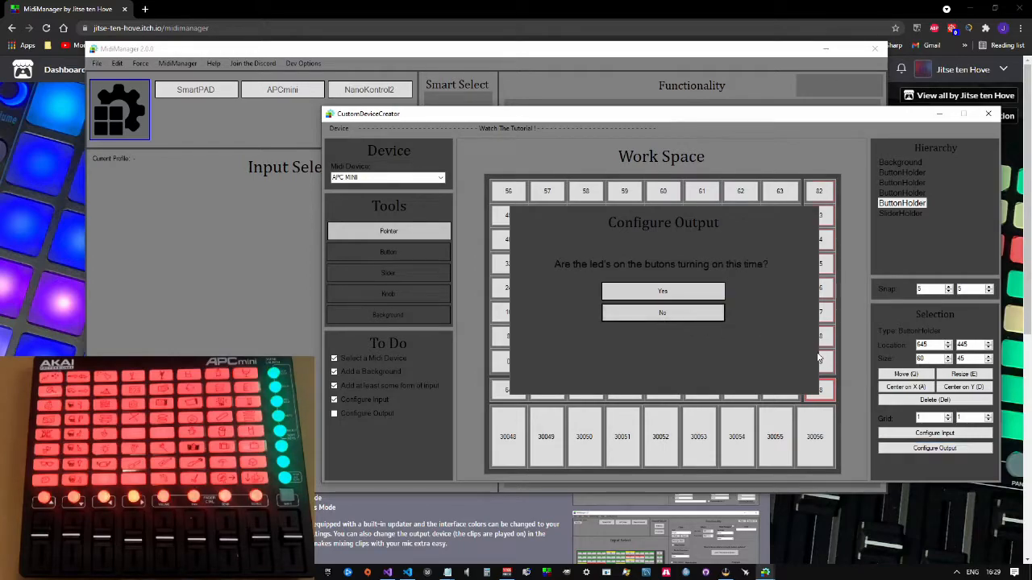
{"action": "left_click", "coordinate": [681, 316]}
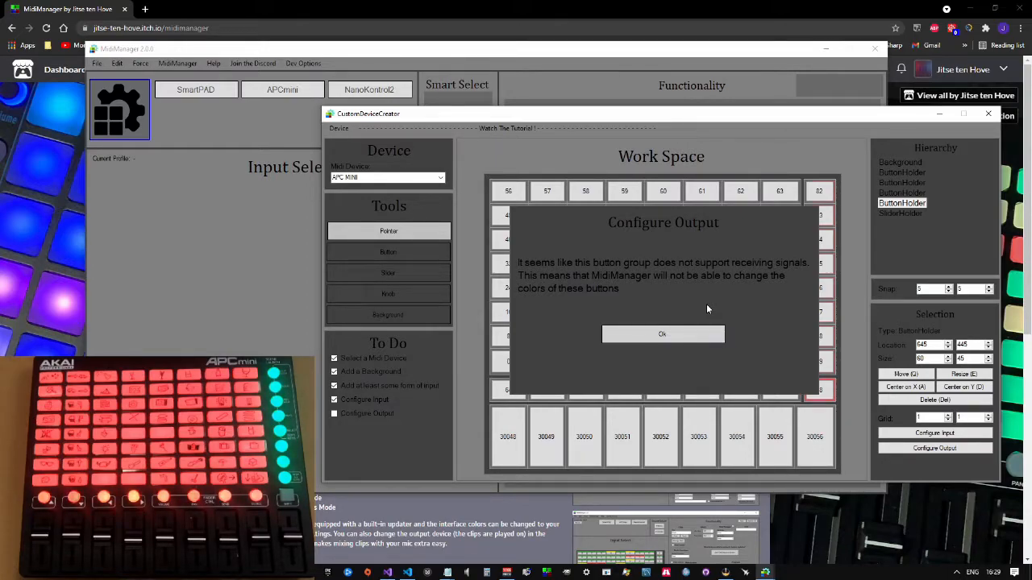
{"action": "left_click", "coordinate": [704, 339]}
- Save the APC MINI device layout and close the custom device creator
{"action": "left_click", "coordinate": [338, 128]}
{"action": "left_click", "coordinate": [350, 142]}
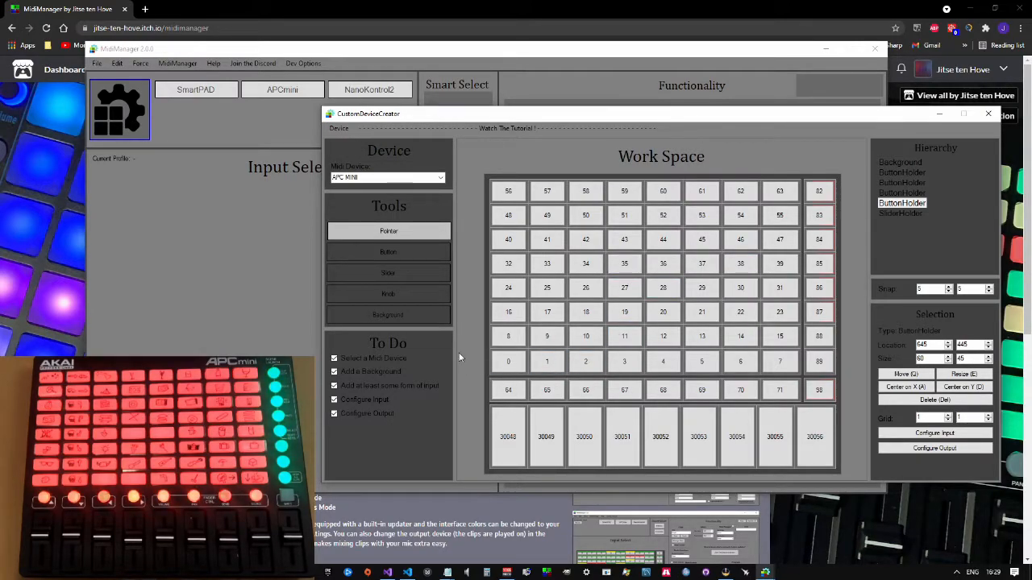
{"action": "left_click", "coordinate": [988, 115]}
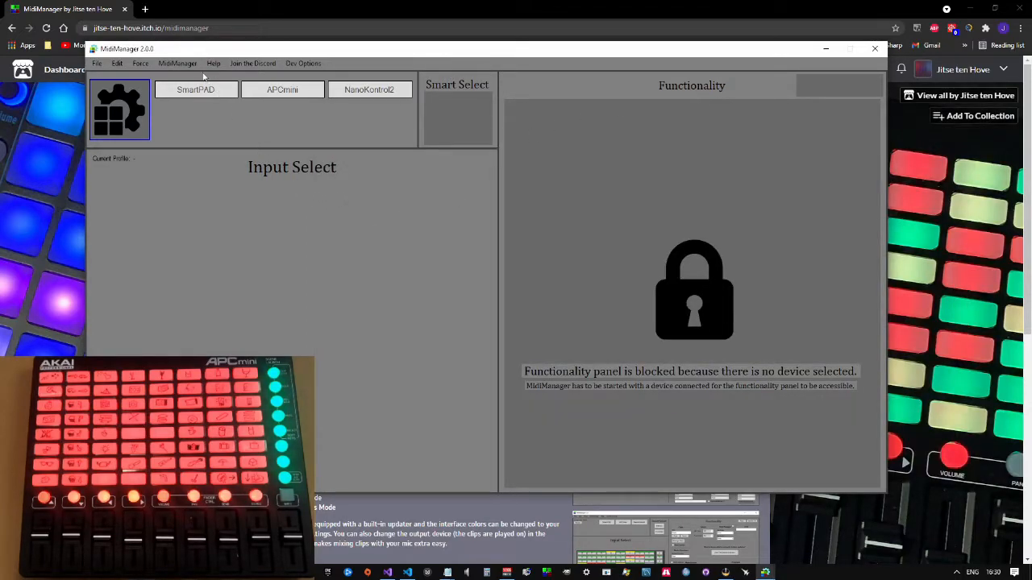
- Restart MidiManager and select the custom APC MINI device
{"action": "left_click", "coordinate": [177, 63]}
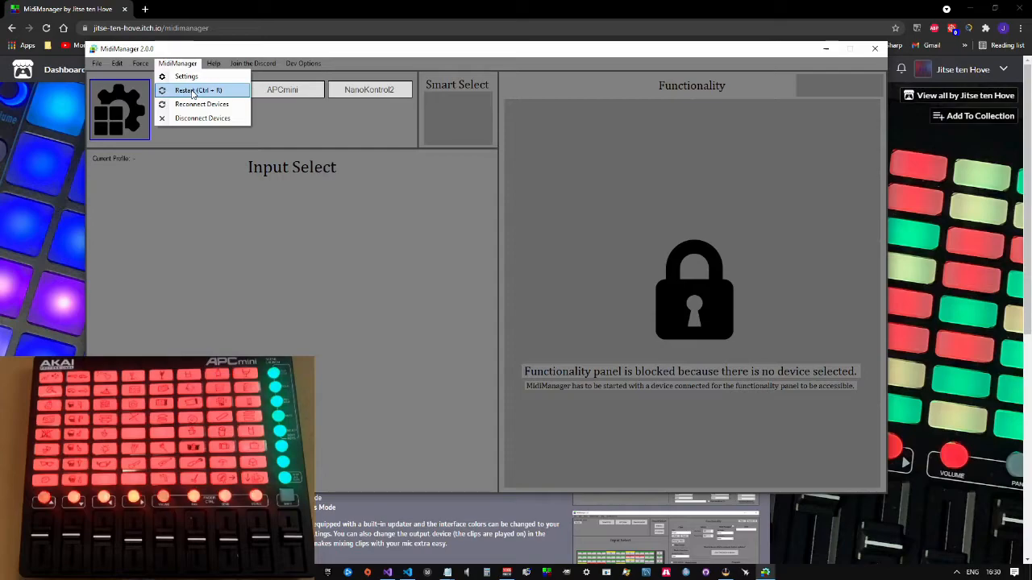
{"action": "left_click", "coordinate": [185, 91]}
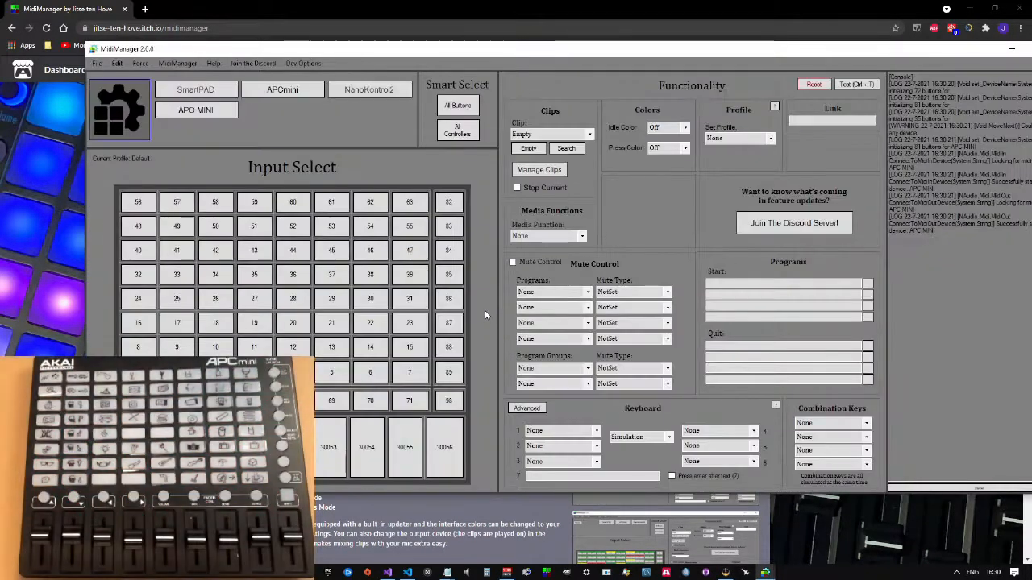
{"action": "left_click", "coordinate": [195, 110]}
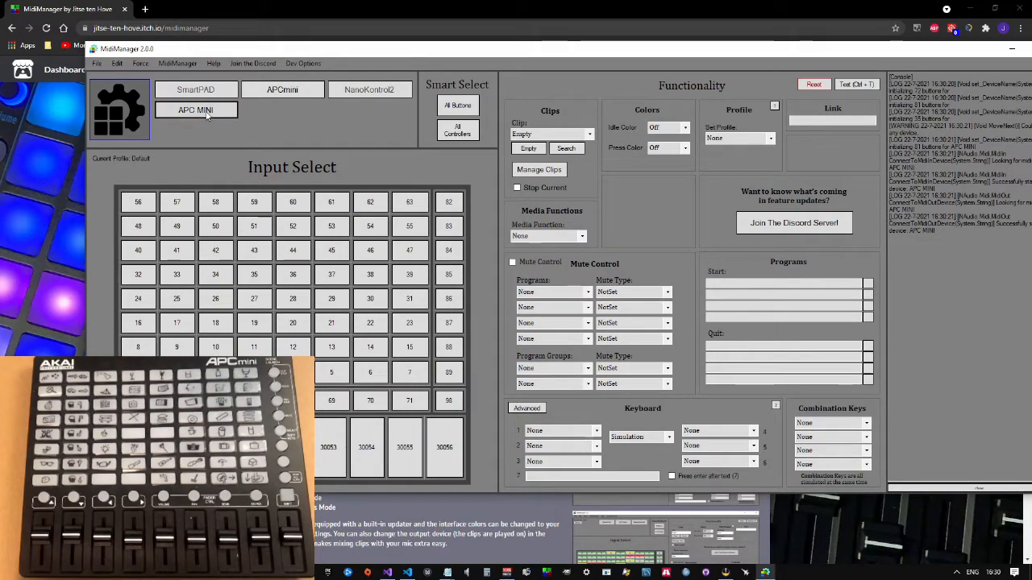
- Set the idle colour of button 54 to Green and save the profile
{"action": "left_click", "coordinate": [411, 251]}
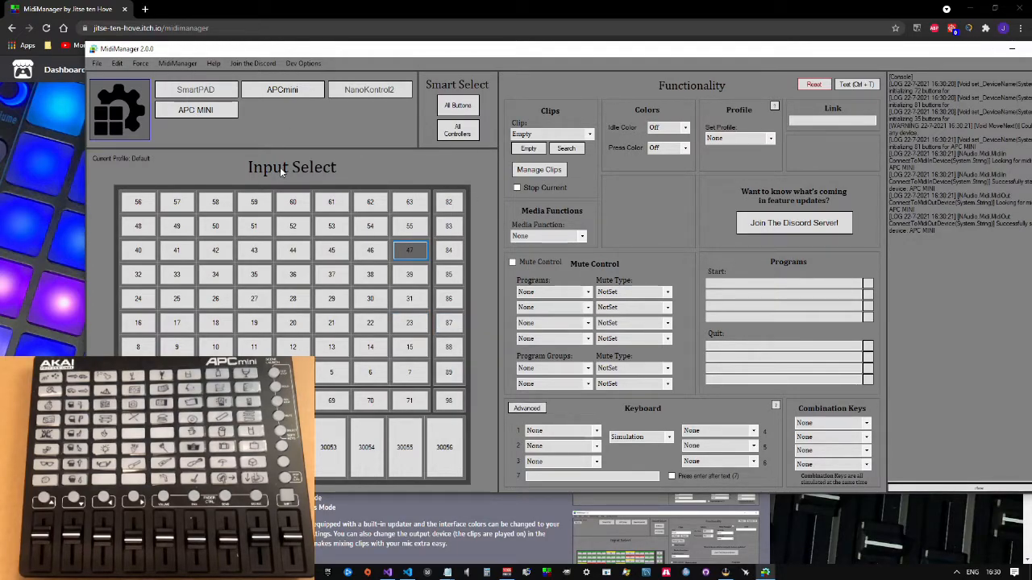
{"action": "left_click", "coordinate": [370, 251]}
{"action": "left_click", "coordinate": [369, 228]}
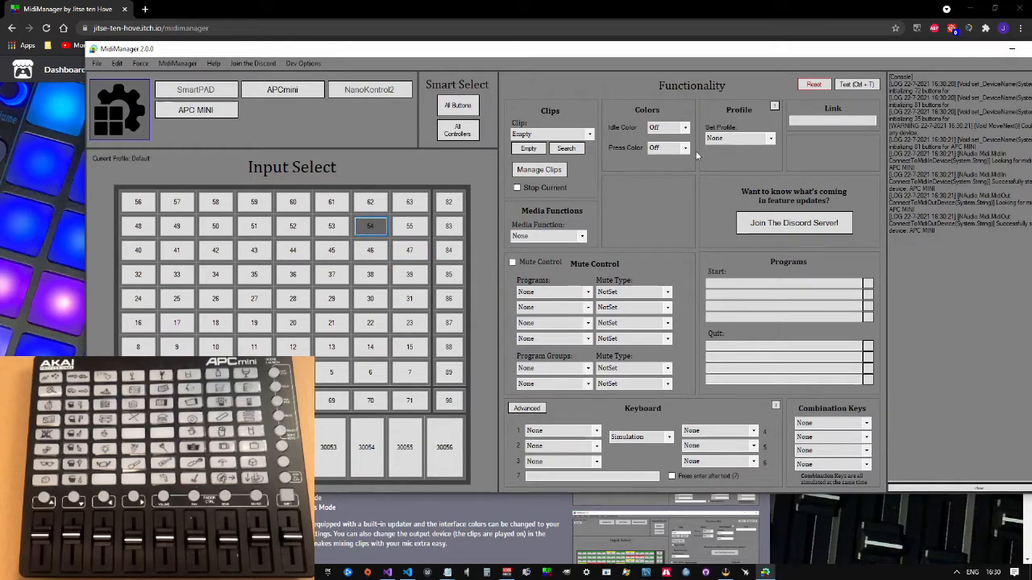
{"action": "left_click", "coordinate": [686, 128]}
{"action": "left_click", "coordinate": [665, 142]}
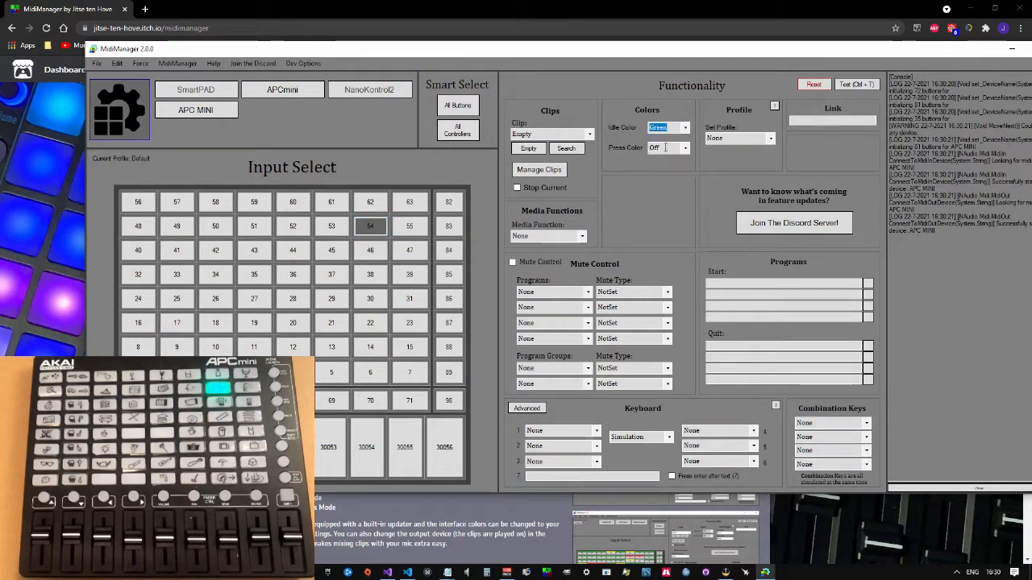
{"action": "left_click", "coordinate": [97, 65]}
{"action": "left_click", "coordinate": [107, 76]}
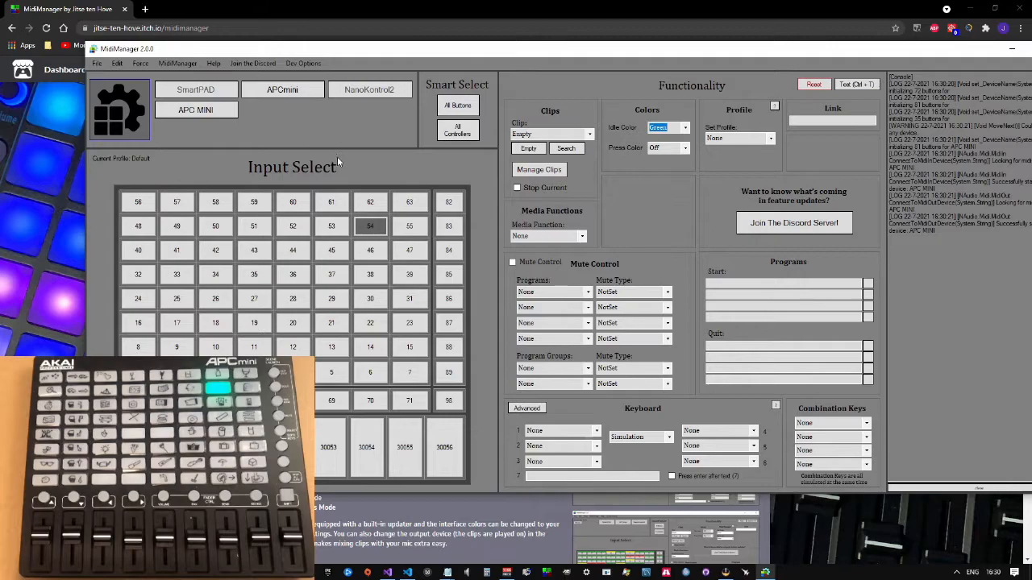
- Reopen the custom device creator and load the APC MINI layout for editing
{"action": "left_click", "coordinate": [130, 119]}
{"action": "left_click_drag", "start_coordinate": [306, 81], "coordinate": [595, 84]}
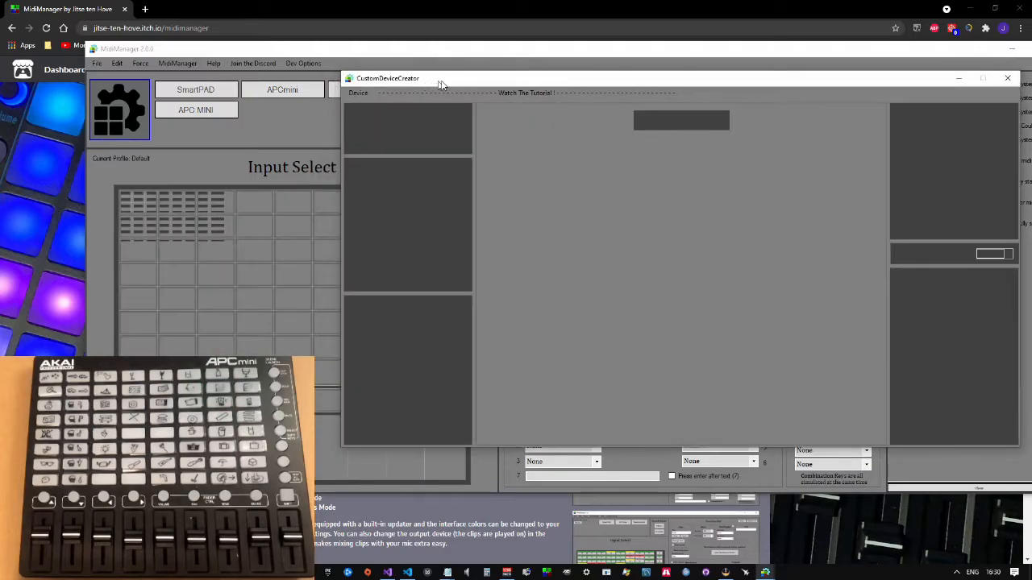
{"action": "left_click", "coordinate": [386, 141]}
{"action": "left_click", "coordinate": [385, 159]}
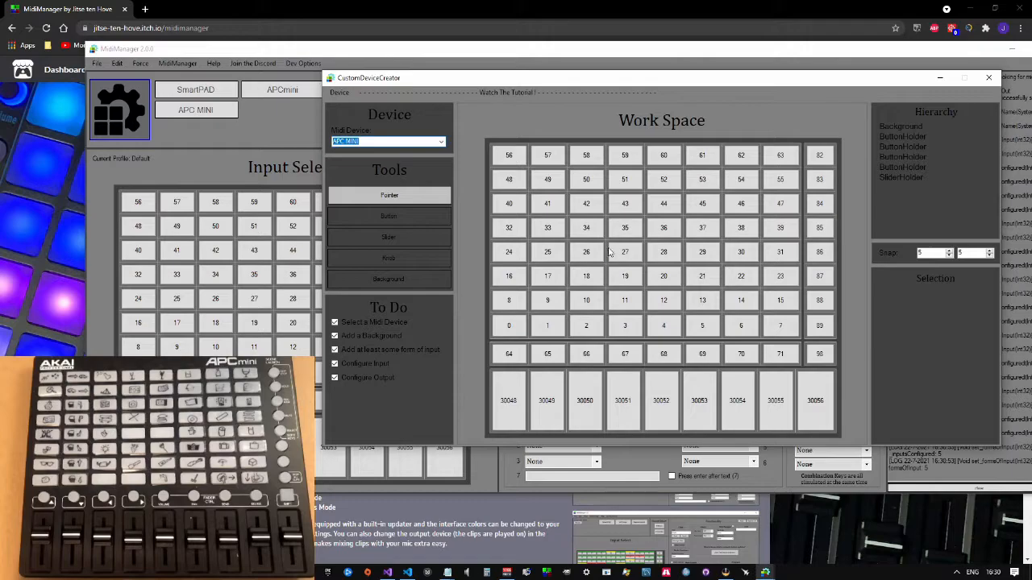
- Decline deleting the device's profiles, resize the 8 by 8 button grid to 510 by 310 and move the background to 60, 45
{"action": "left_click", "coordinate": [518, 149]}
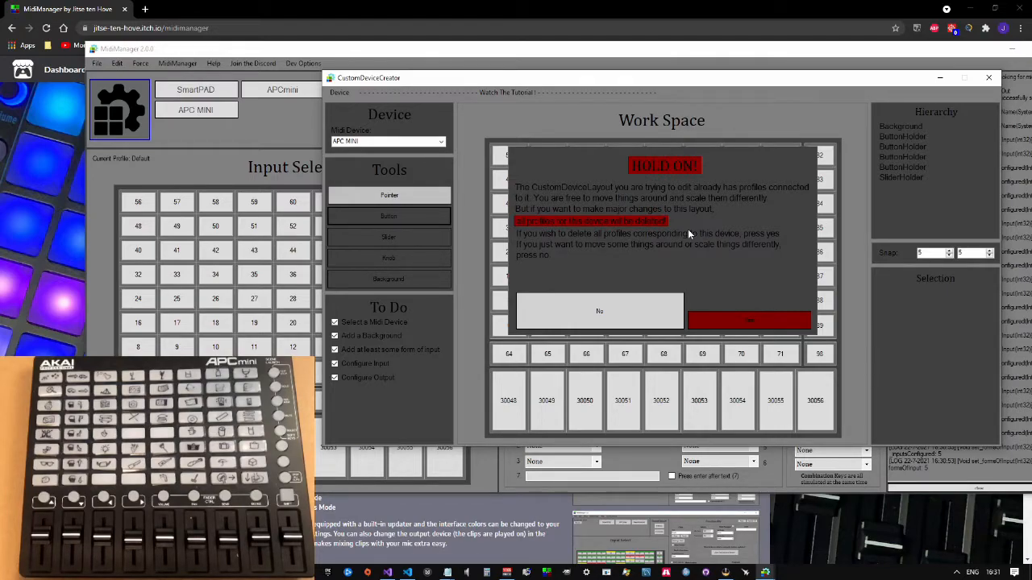
{"action": "left_click", "coordinate": [604, 312]}
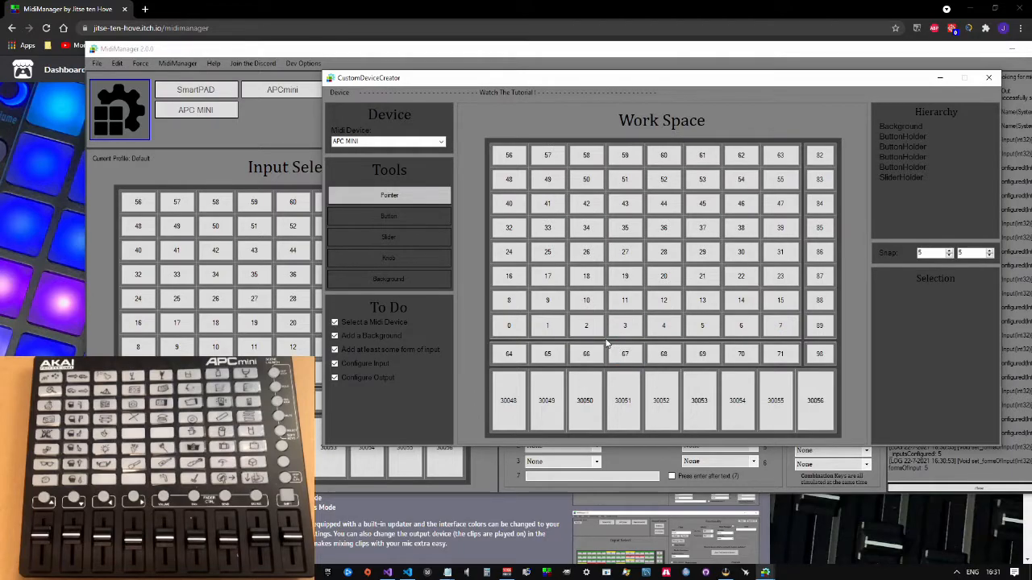
{"action": "left_click", "coordinate": [608, 339]}
{"action": "left_click", "coordinate": [644, 309]}
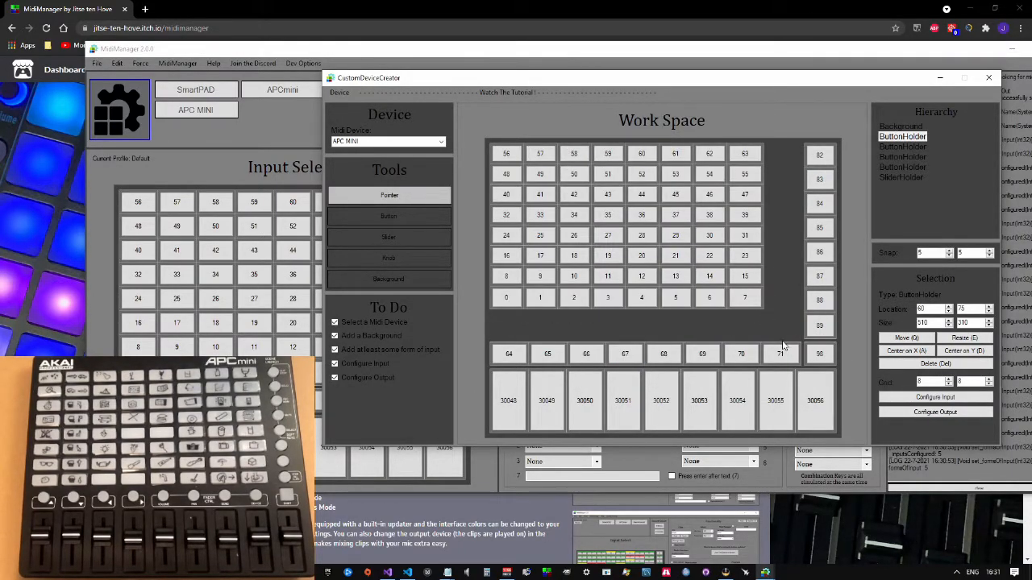
{"action": "mouse_move", "coordinate": [789, 331]}
{"action": "left_mouse_down"}
{"action": "mouse_move", "coordinate": [716, 282]}
{"action": "mouse_move", "coordinate": [779, 333]}
{"action": "mouse_move", "coordinate": [794, 322]}
{"action": "left_mouse_up"}
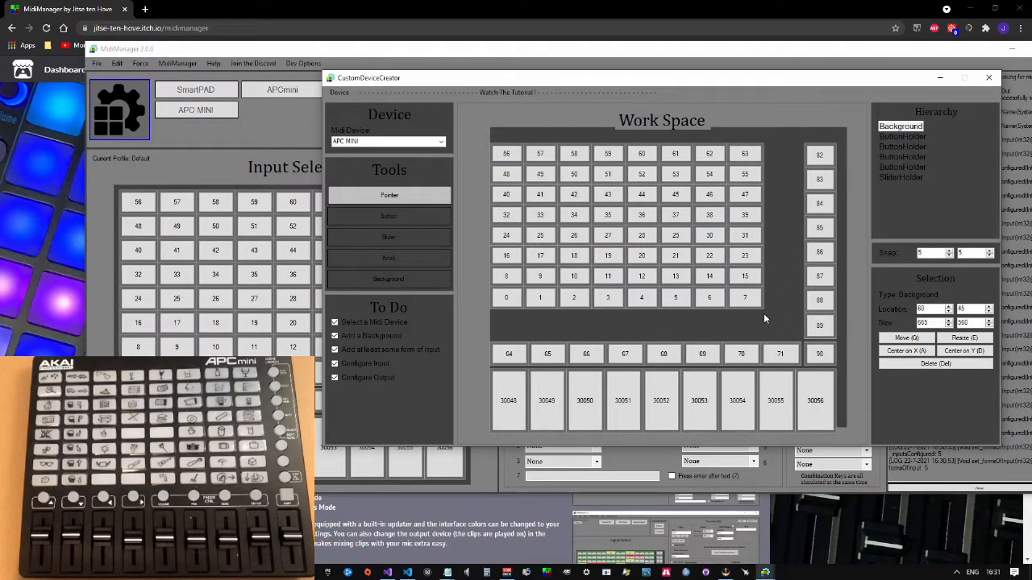
- Choose the Button tool and confirm permanently deleting all profiles of the APC MINI device
{"action": "left_click", "coordinate": [388, 216]}
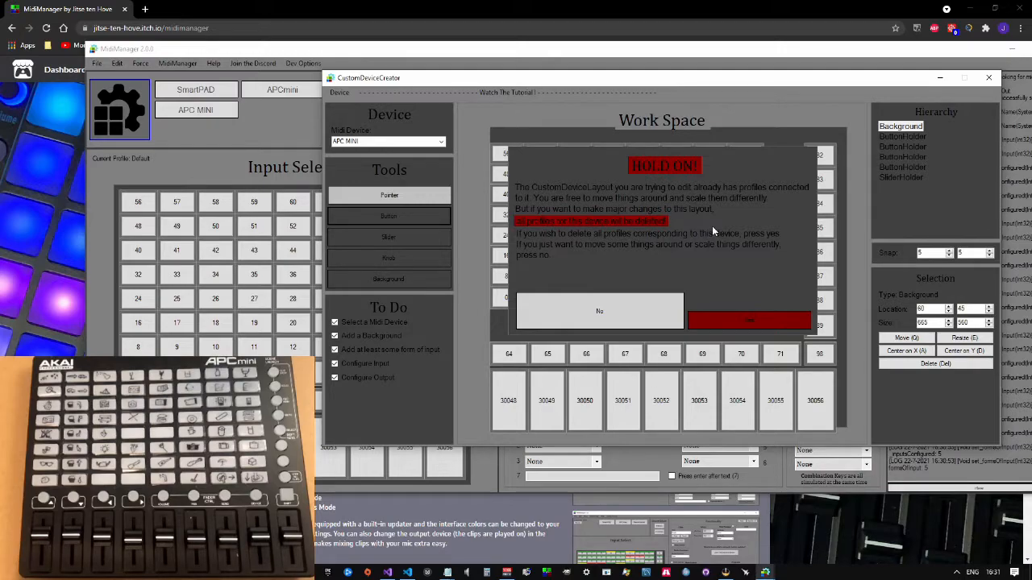
{"action": "left_click", "coordinate": [750, 320]}
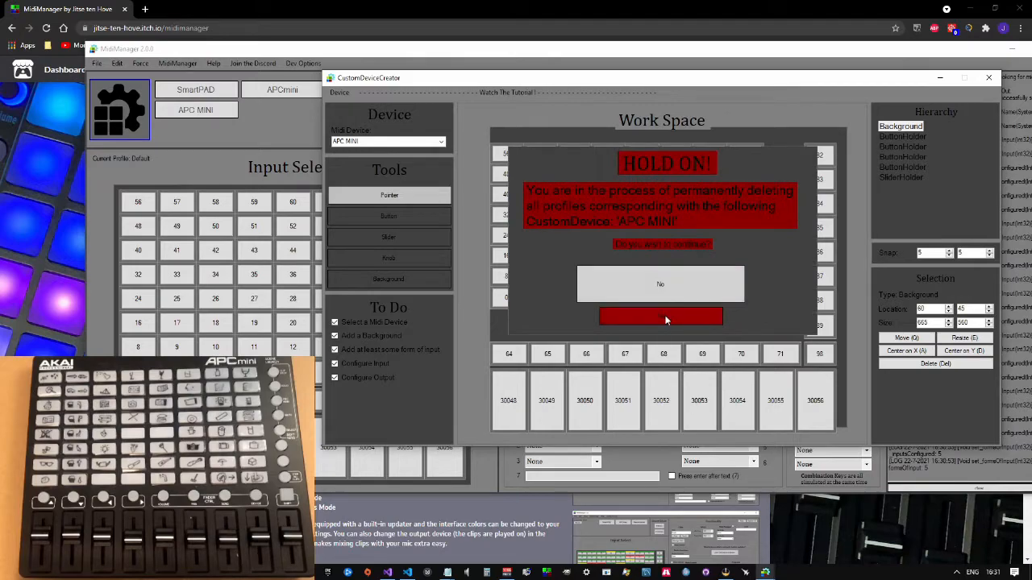
{"action": "left_click", "coordinate": [706, 317]}
{"action": "left_click", "coordinate": [762, 305]}
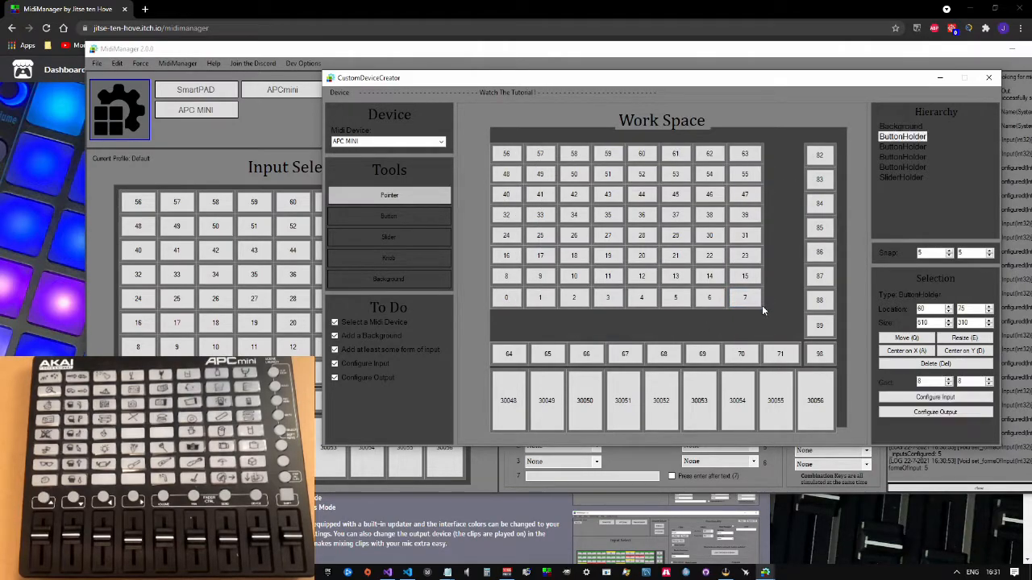
- Draw a button holder about 470 by 45 below the 8 by 8 grid, then close the device creator without saving
{"action": "left_click", "coordinate": [407, 216]}
{"action": "left_click_drag", "start_coordinate": [529, 314], "coordinate": [780, 337]}
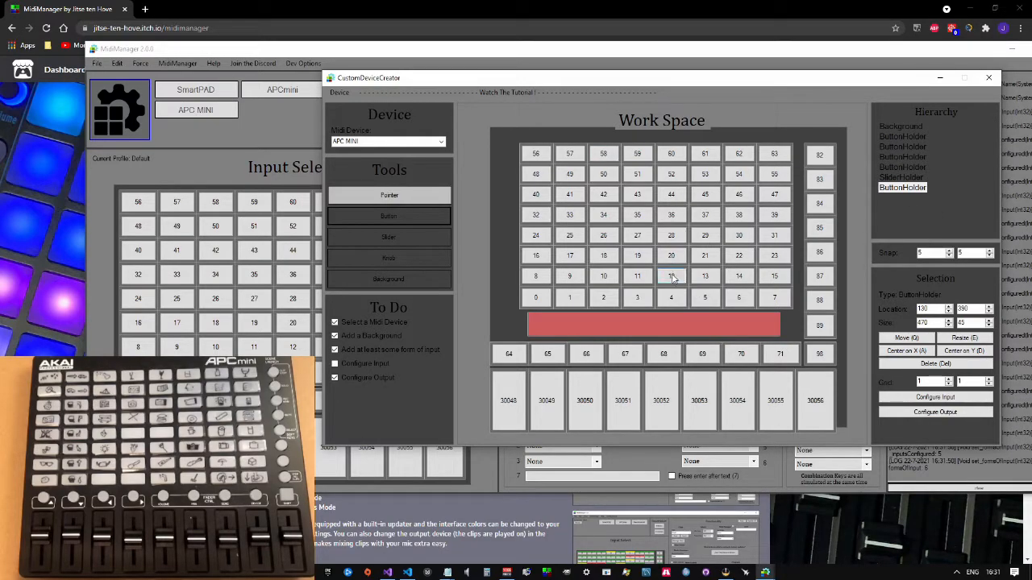
{"action": "left_click", "coordinate": [988, 78]}
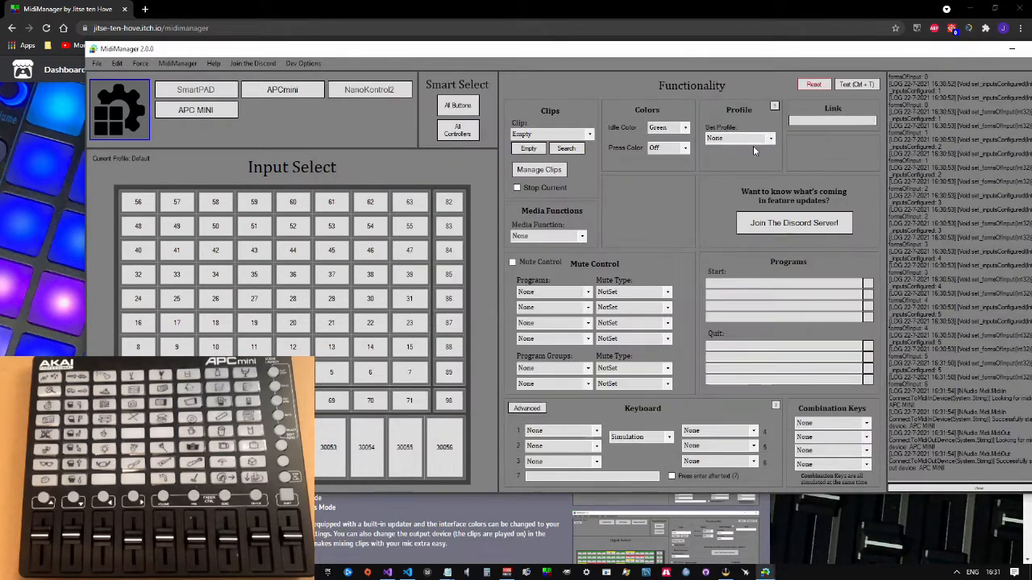